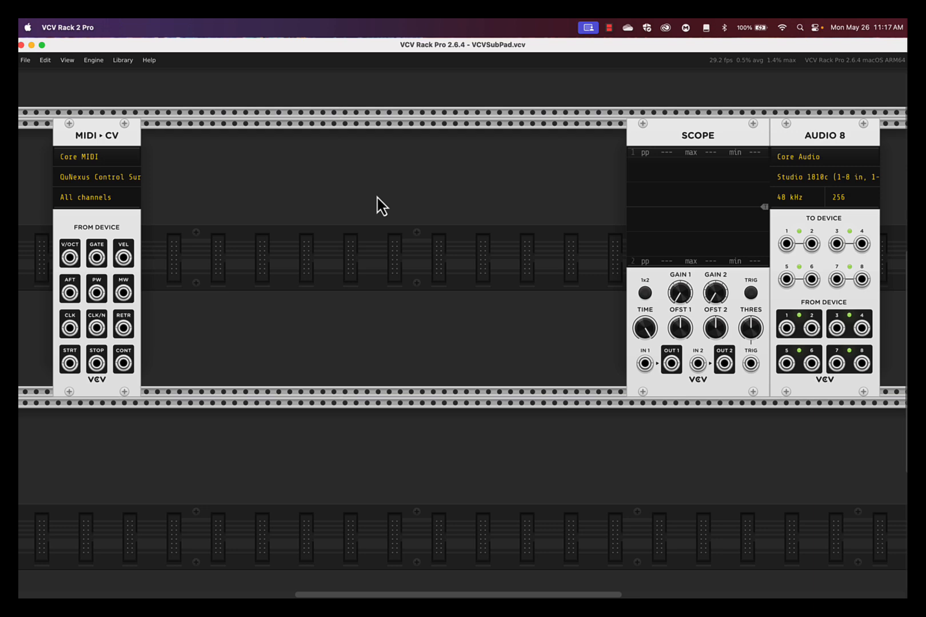
Add the Bogaudio VCO beside MIDI-CV and patch the MIDI-CV V/OCT output into the VCO's V/OCT input.
{"action": "right_click", "coordinate": [194, 171]}
{"action": "left_click", "coordinate": [368, 84]}
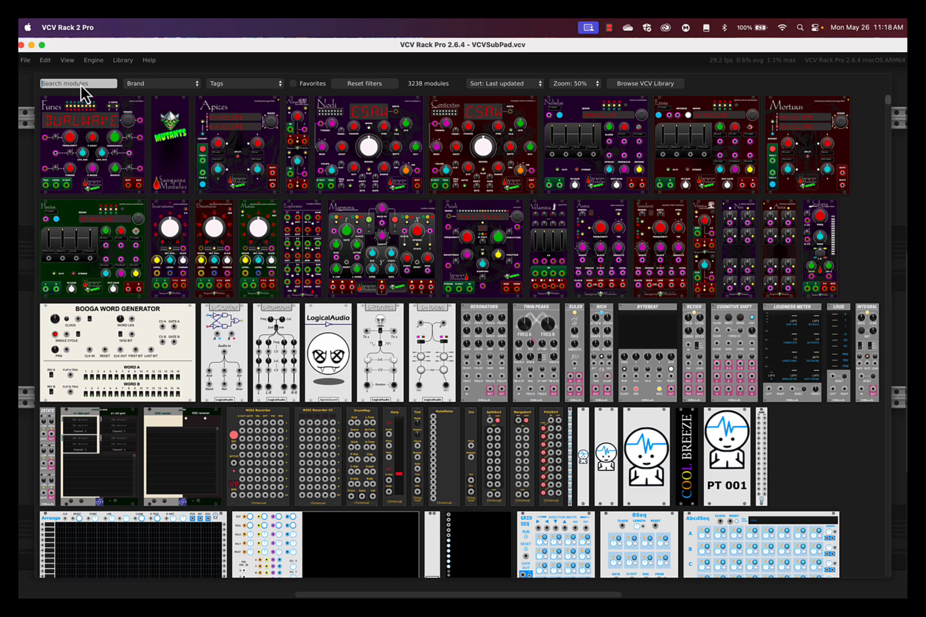
{"action": "type", "text": "VCO"}
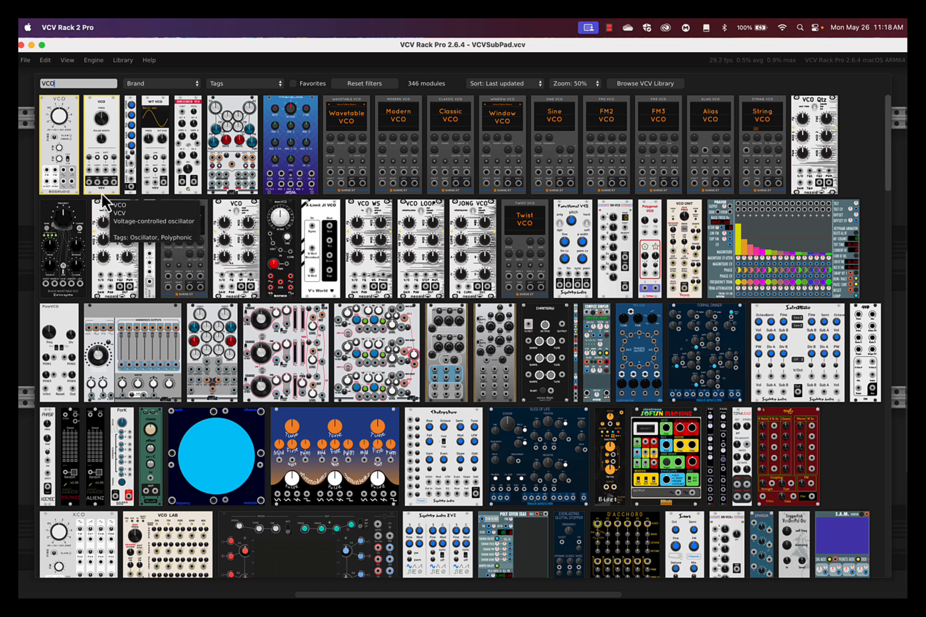
{"action": "left_click", "coordinate": [59, 123]}
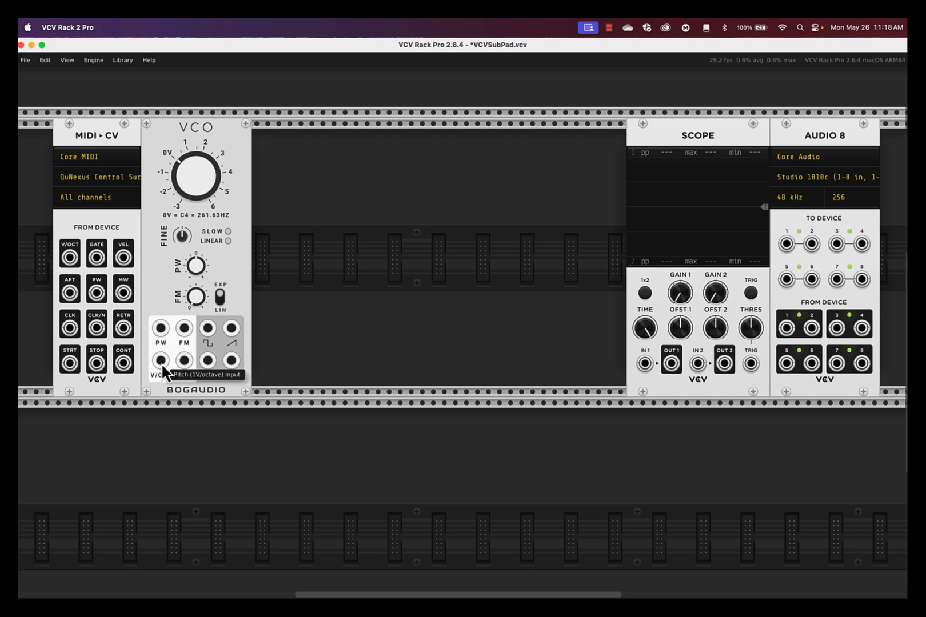
{"action": "left_click_drag", "start_coordinate": [161, 361], "coordinate": [70, 258]}
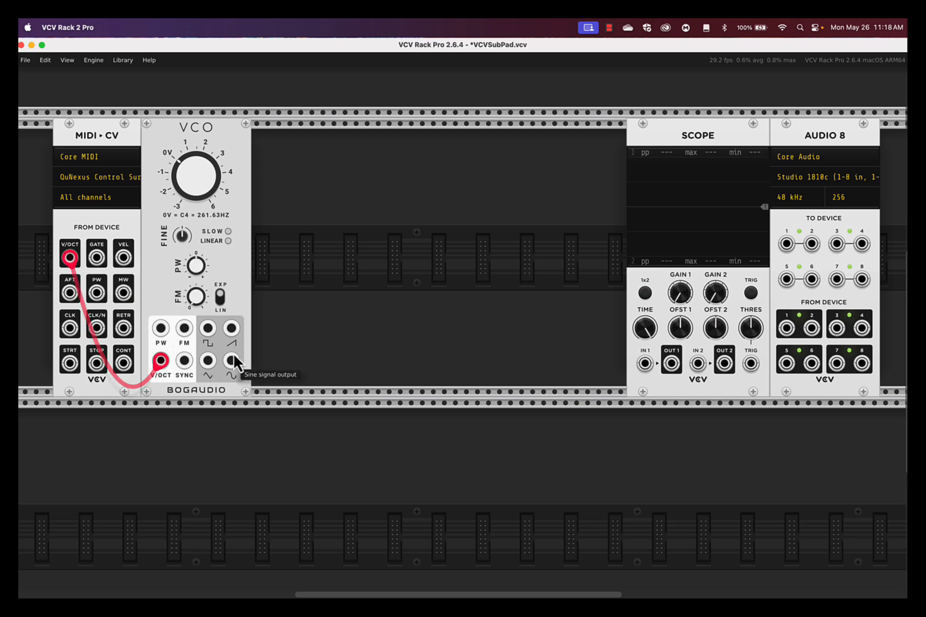
Vary the VCO's pulse width with its square output patched to Scope input 1, reset the width and unplug that cable.
{"action": "mouse_move", "coordinate": [207, 328]}
{"action": "left_mouse_down"}
{"action": "mouse_move", "coordinate": [527, 283]}
{"action": "mouse_move", "coordinate": [535, 286]}
{"action": "mouse_move", "coordinate": [535, 324]}
{"action": "mouse_move", "coordinate": [641, 359]}
{"action": "left_mouse_up"}
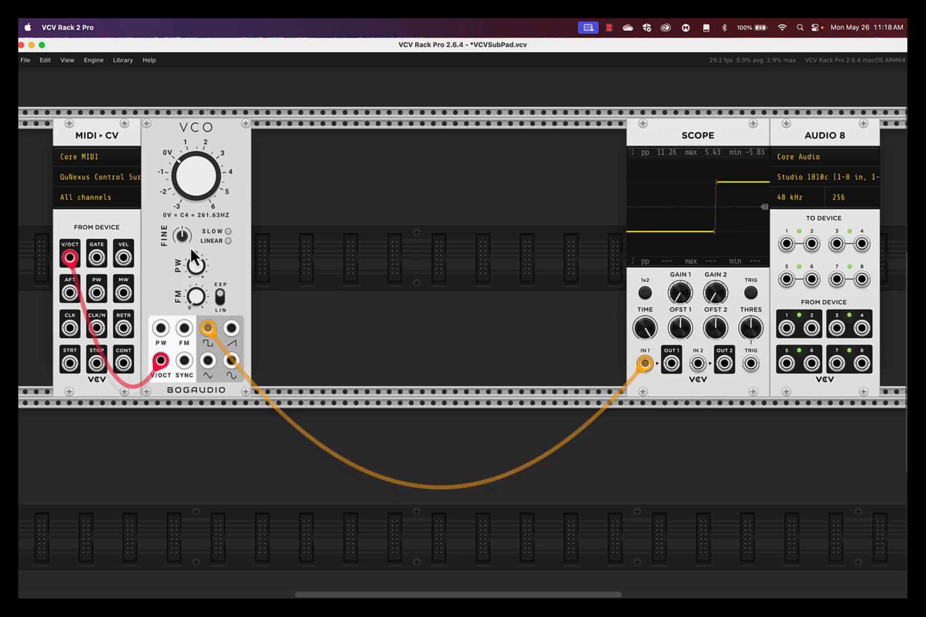
{"action": "left_click_drag", "start_coordinate": [198, 261], "coordinate": [464, 328]}
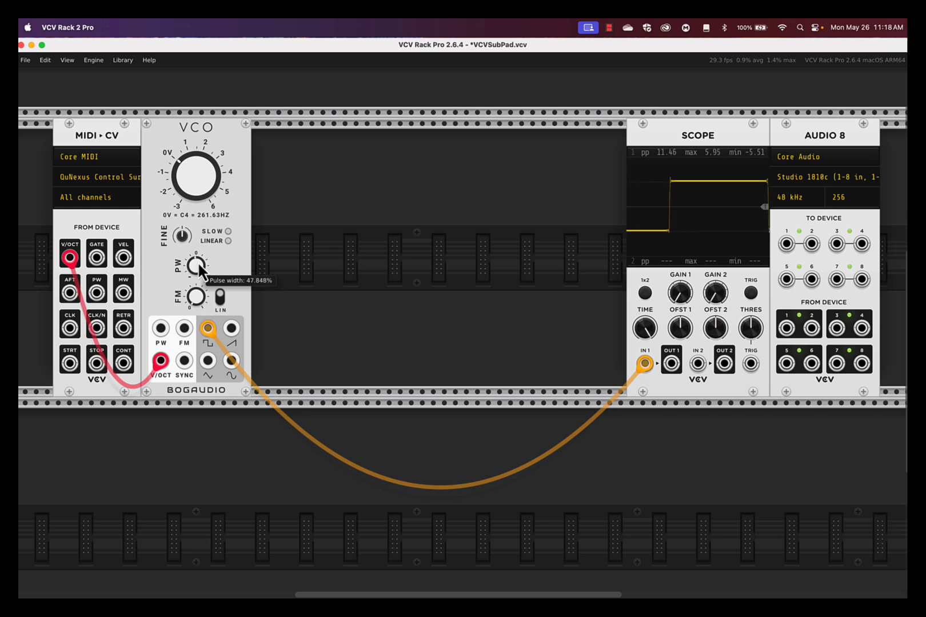
{"action": "double_click", "coordinate": [198, 261]}
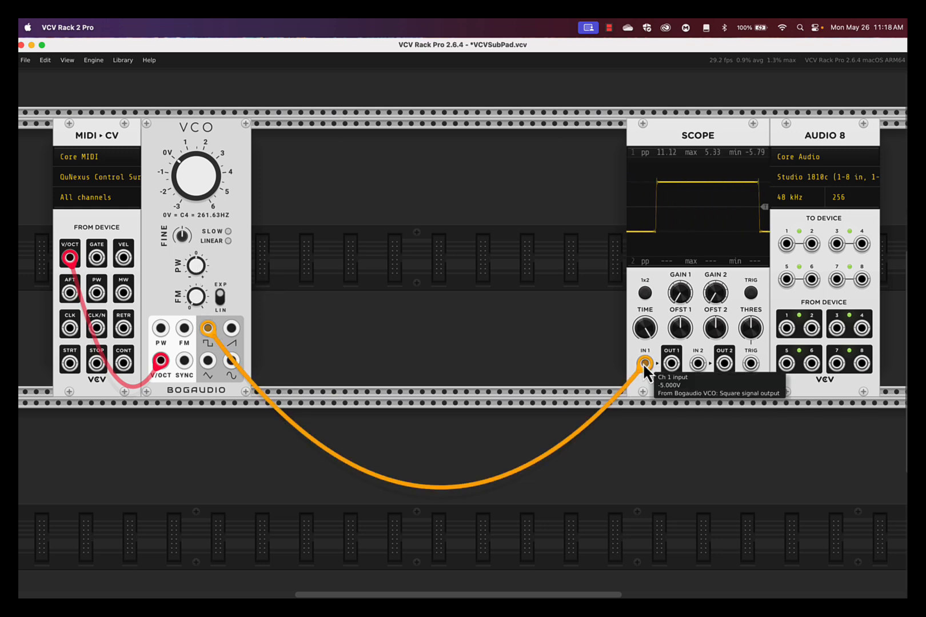
{"action": "mouse_move", "coordinate": [642, 363]}
{"action": "left_mouse_down"}
{"action": "mouse_move", "coordinate": [612, 418]}
{"action": "mouse_move", "coordinate": [650, 391]}
{"action": "mouse_move", "coordinate": [657, 368]}
{"action": "mouse_move", "coordinate": [580, 335]}
{"action": "mouse_move", "coordinate": [643, 311]}
{"action": "mouse_move", "coordinate": [555, 334]}
{"action": "left_mouse_up"}
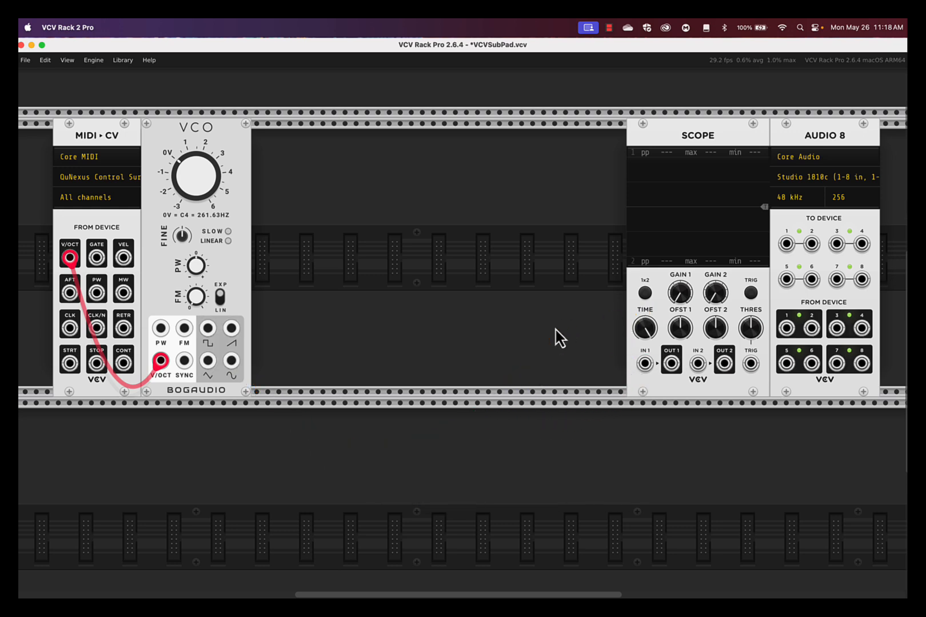
Find the AS VCA by searching for VCA and add it between the VCO and the Scope.
{"action": "right_click", "coordinate": [517, 318]}
{"action": "type", "text": "VCC"}
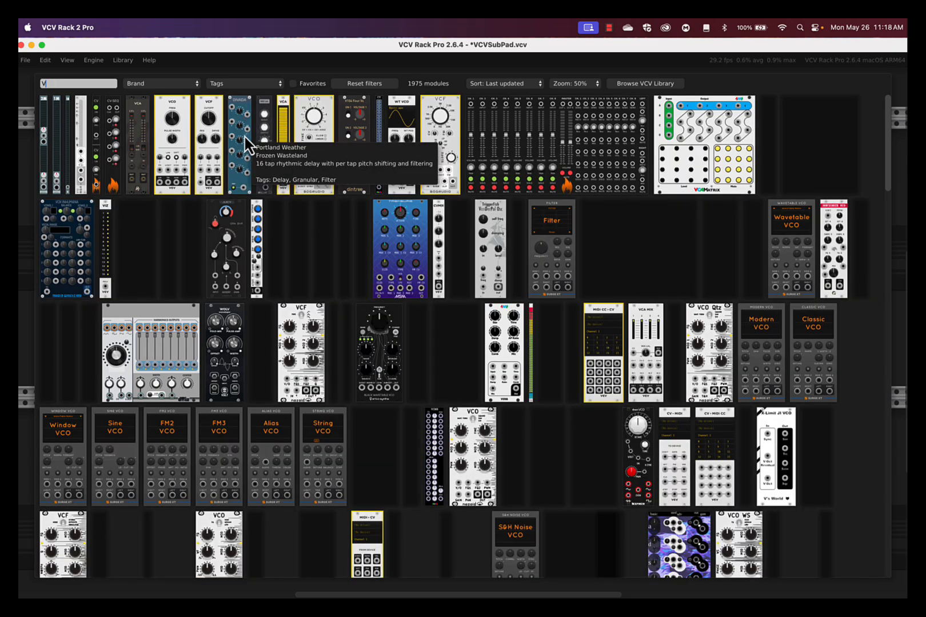
{"action": "key", "text": "BackSpace"}
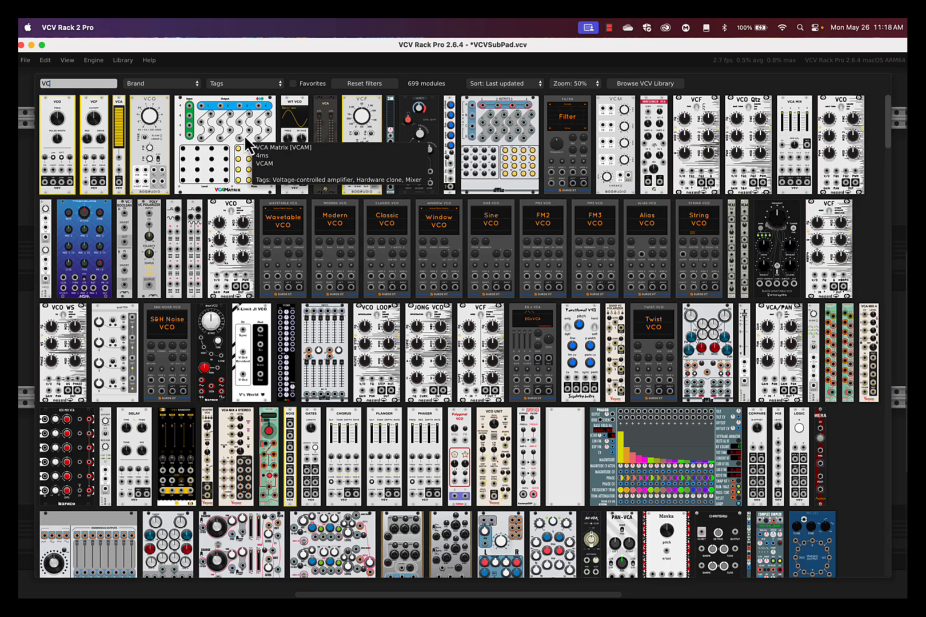
{"action": "type", "text": "A"}
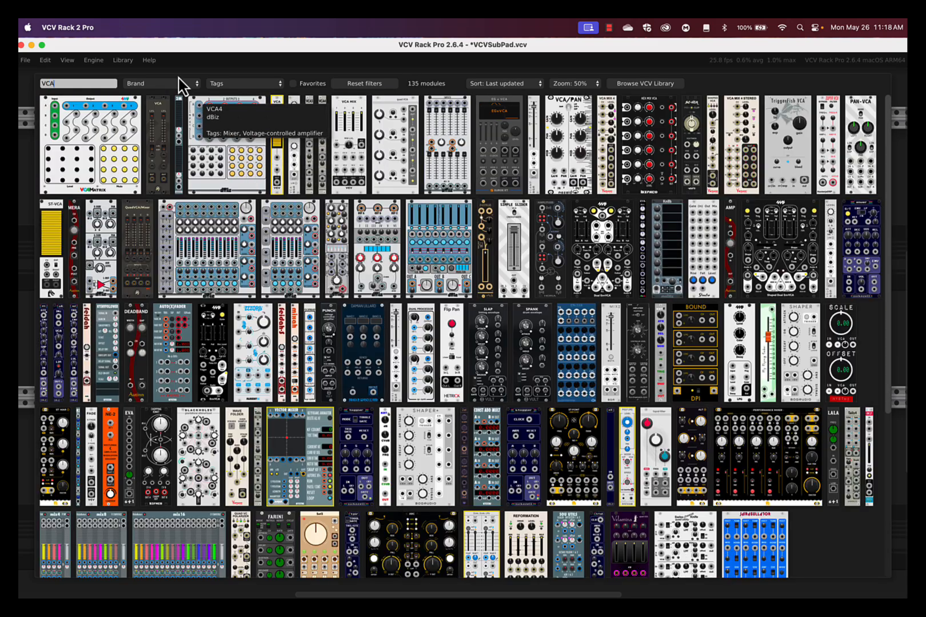
{"action": "left_click", "coordinate": [162, 125]}
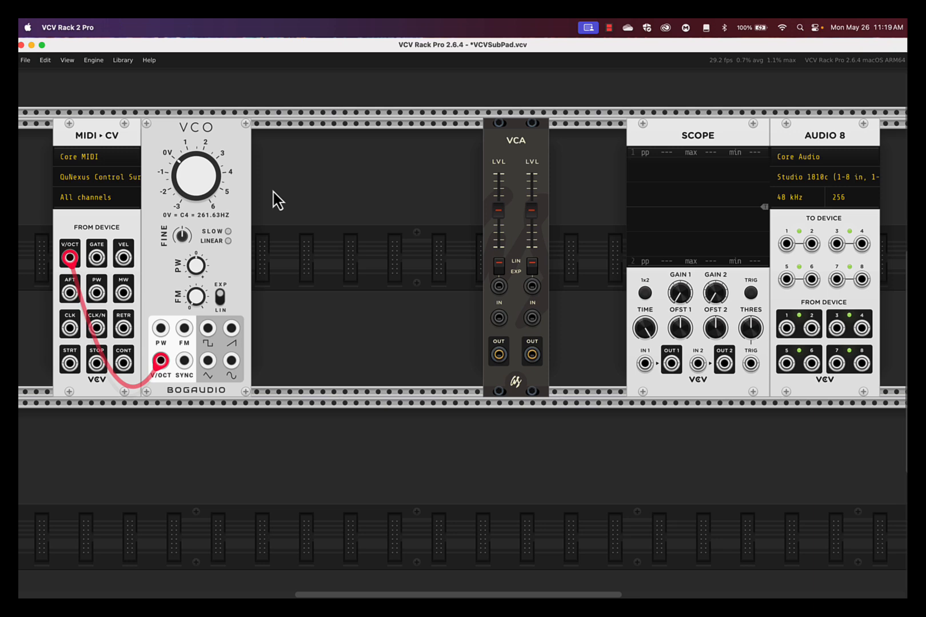
Patch the VCO's square output to Scope input 1 and through VCA channel 1, with its gain fully lowered, to Audio 8 outputs 1 and 2.
{"action": "left_click_drag", "start_coordinate": [207, 327], "coordinate": [499, 318]}
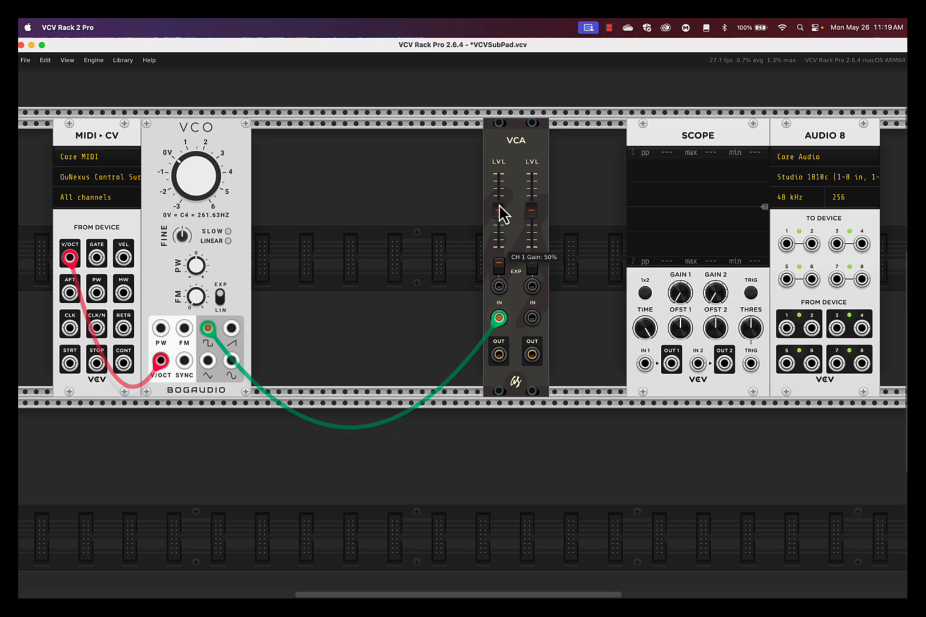
{"action": "left_click_drag", "start_coordinate": [500, 213], "coordinate": [501, 357]}
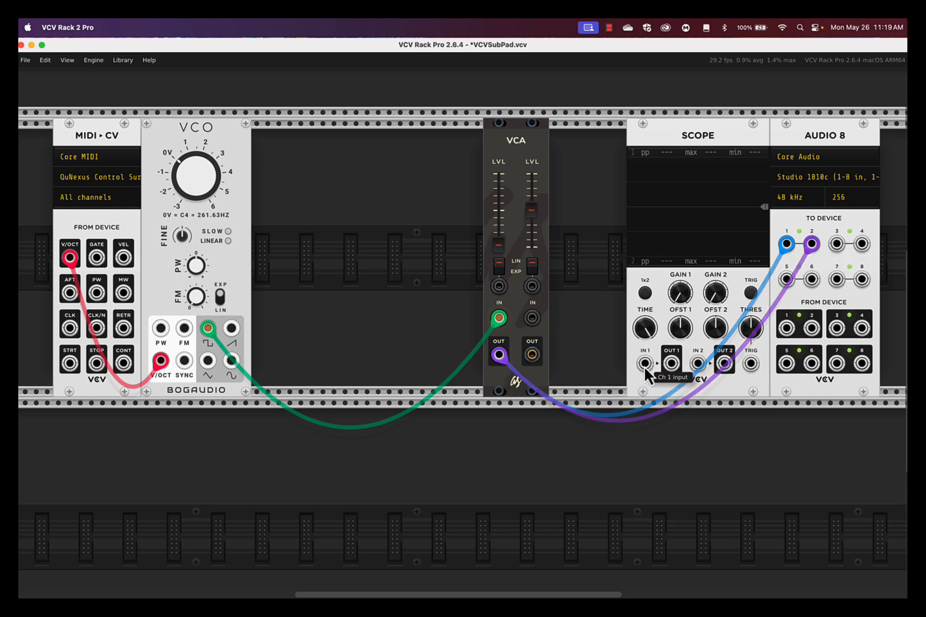
{"action": "left_click_drag", "start_coordinate": [644, 365], "coordinate": [208, 329]}
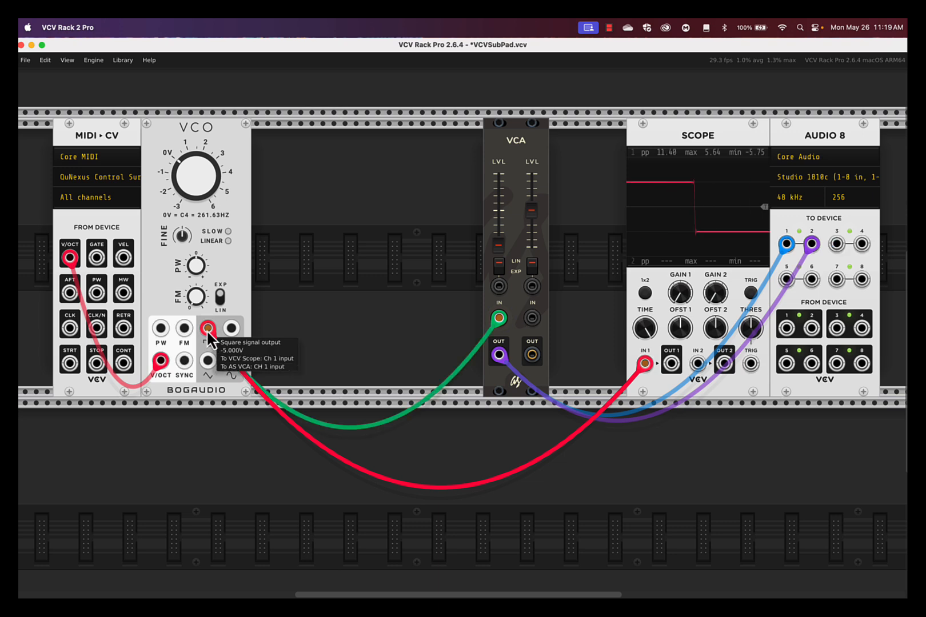
Raise VCA channel 1 gain to 41% and sweep the VCO's pulse width, ending with the gain lowered and the width reset.
{"action": "left_click_drag", "start_coordinate": [498, 242], "coordinate": [498, 215]}
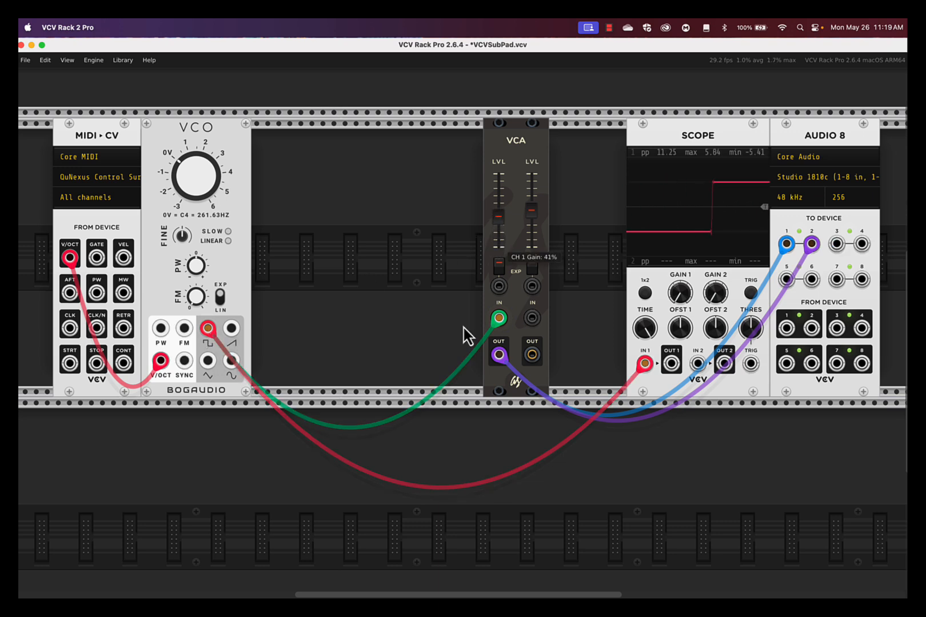
{"action": "left_click_drag", "start_coordinate": [196, 266], "coordinate": [196, 415]}
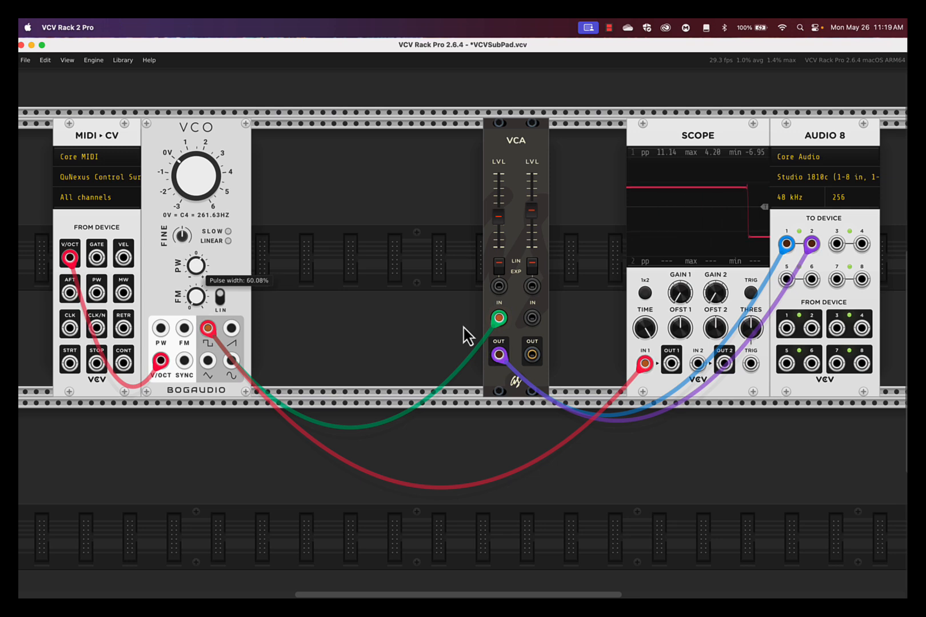
{"action": "left_click_drag", "start_coordinate": [196, 439], "coordinate": [196, 142]}
{"action": "left_click_drag", "start_coordinate": [500, 215], "coordinate": [501, 244]}
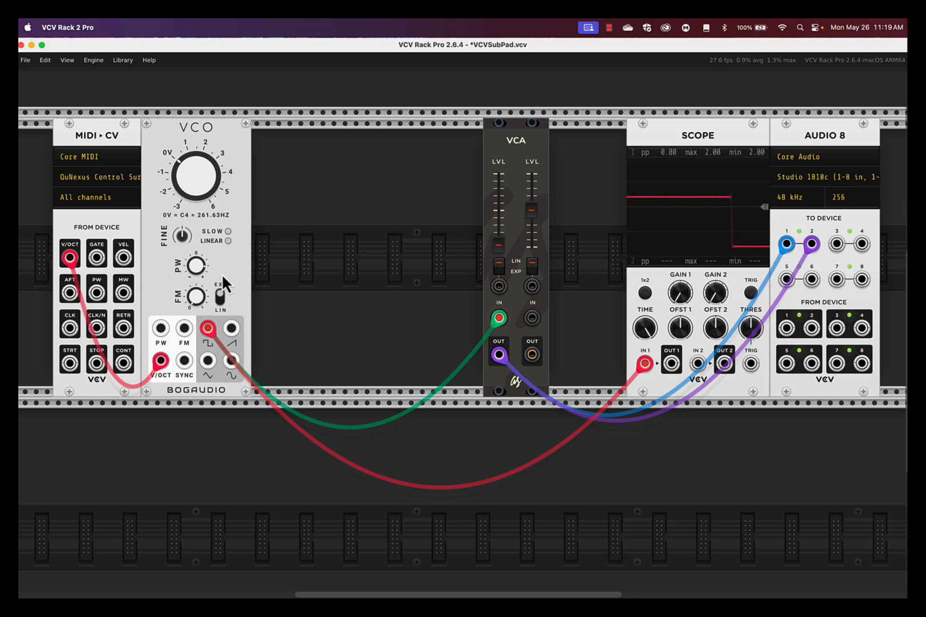
{"action": "double_click", "coordinate": [195, 270]}
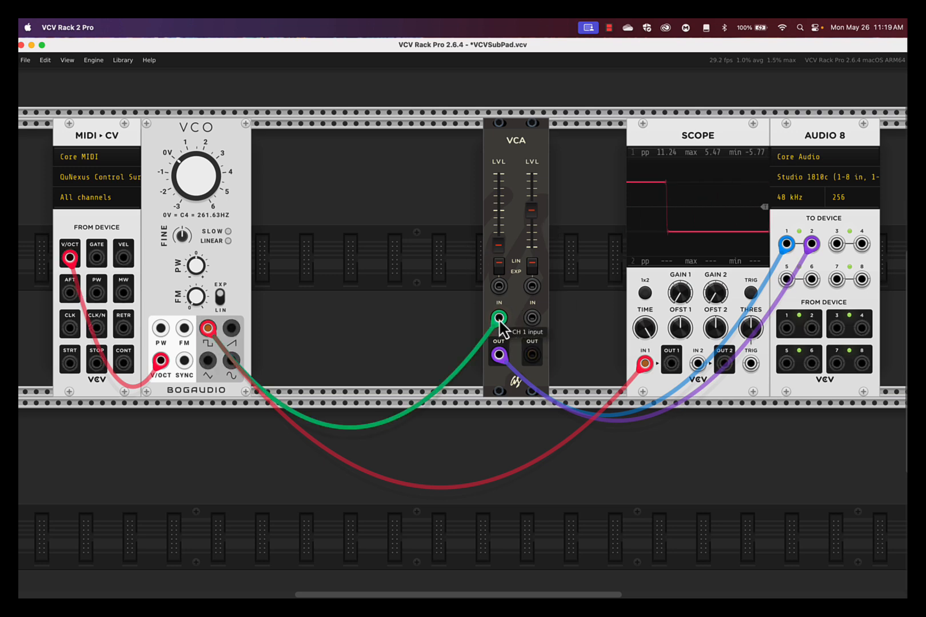
Disconnect the VCA from the VCO and from both Audio 8 inputs, and move the Scope to the row below.
{"action": "left_click_drag", "start_coordinate": [499, 318], "coordinate": [406, 324]}
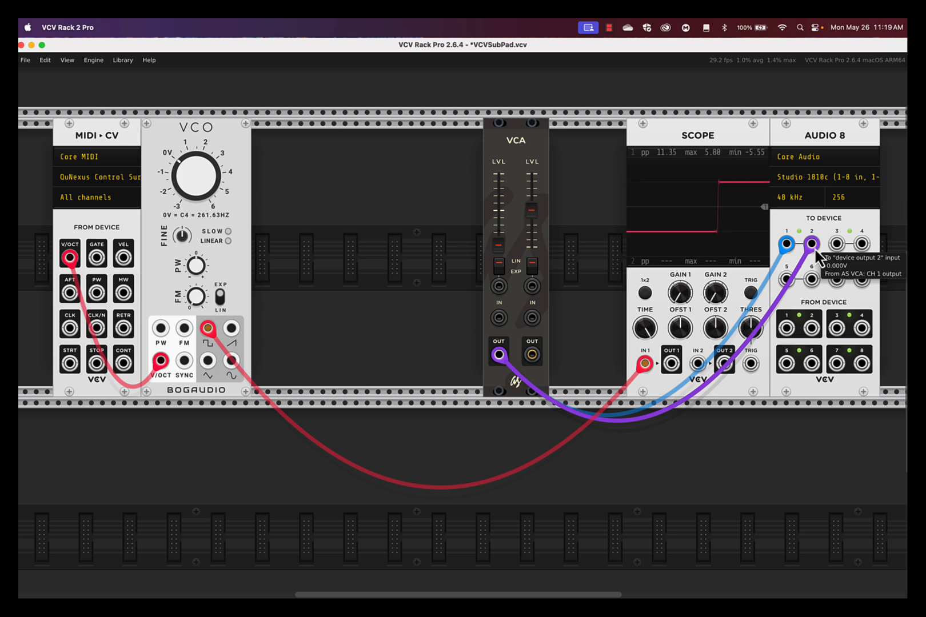
{"action": "left_click_drag", "start_coordinate": [812, 244], "coordinate": [761, 492]}
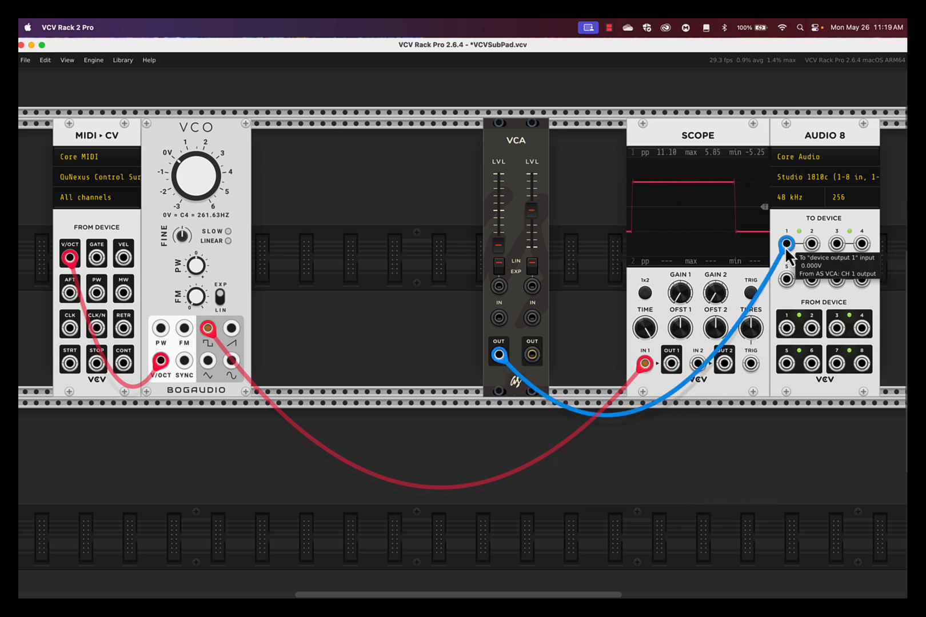
{"action": "left_click_drag", "start_coordinate": [786, 244], "coordinate": [777, 476]}
{"action": "left_click_drag", "start_coordinate": [709, 158], "coordinate": [711, 437]}
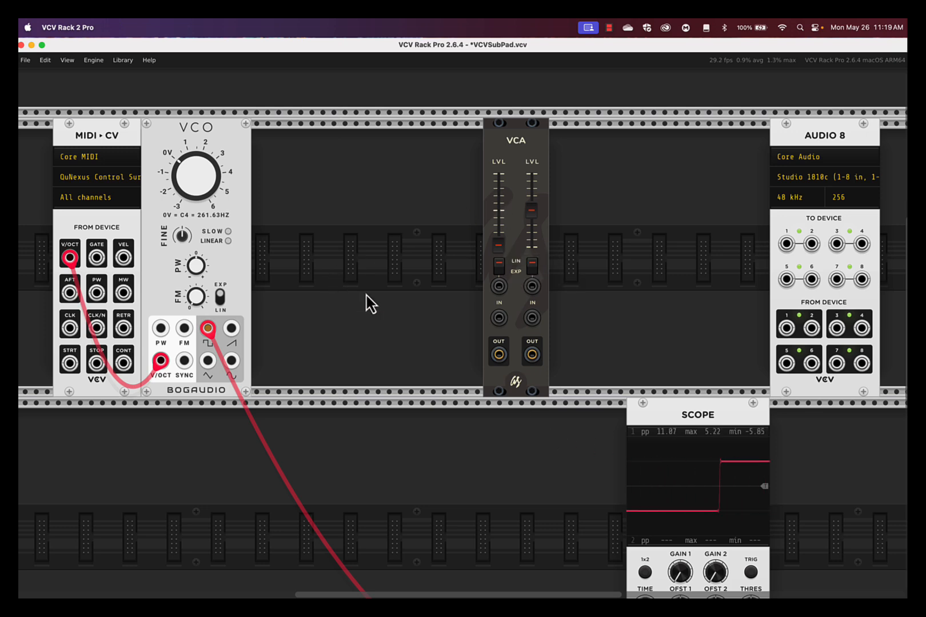
Search the module library for LFO, add the Bogaudio 4FO and align it directly under the VCO.
{"action": "scroll", "coordinate": [247, 449], "scroll_direction": "down", "scroll_amount": 2}
{"action": "scroll", "coordinate": [246, 449], "scroll_direction": "left", "scroll_amount": 1}
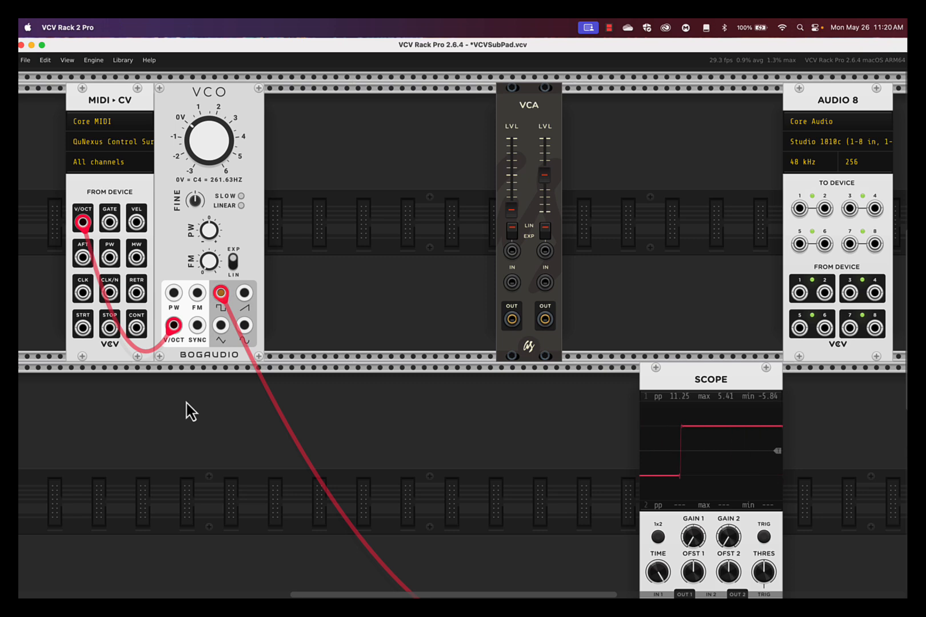
{"action": "mouse_move", "coordinate": [215, 237]}
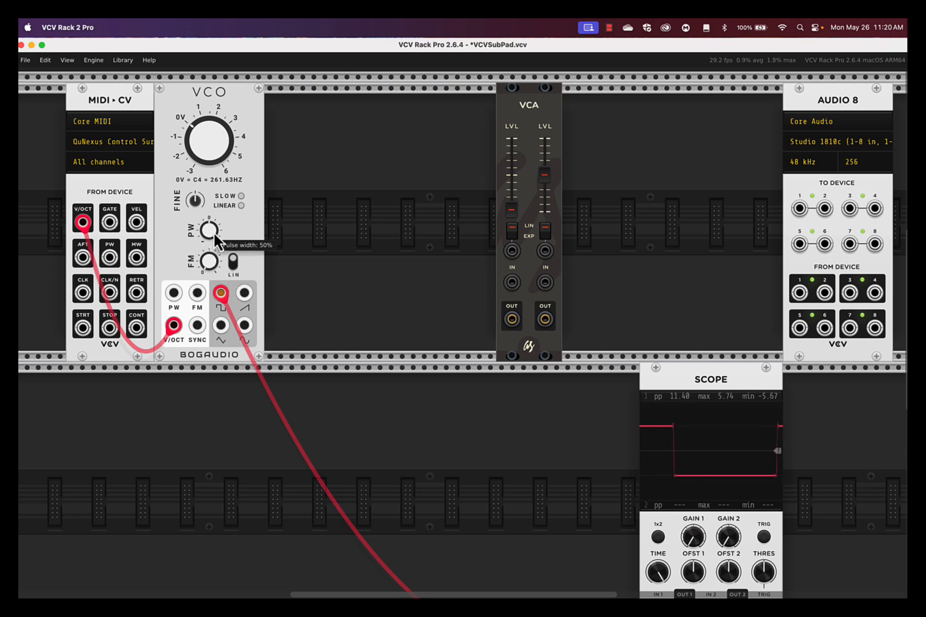
{"action": "right_click", "coordinate": [180, 401]}
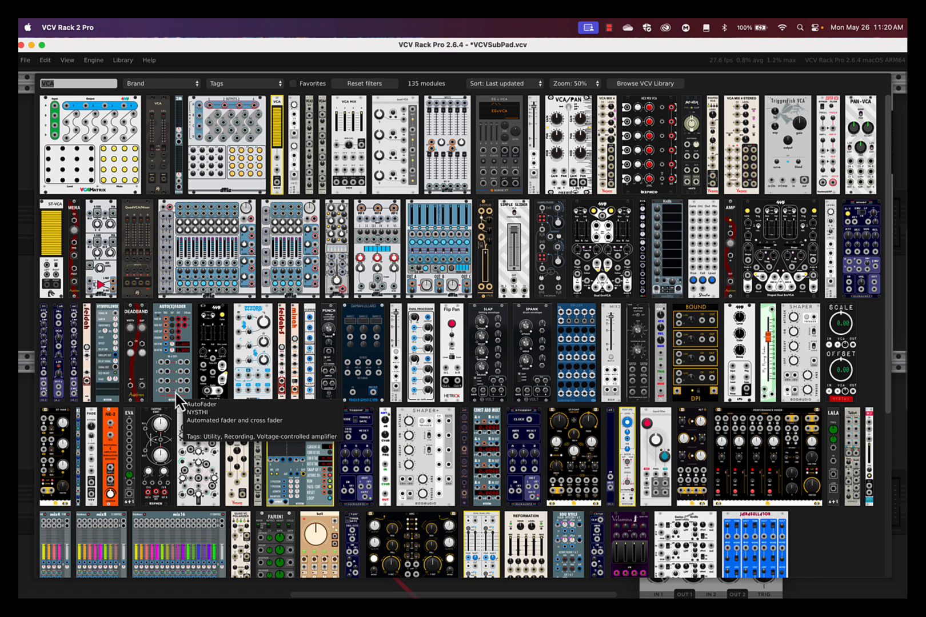
{"action": "type", "text": "l"}
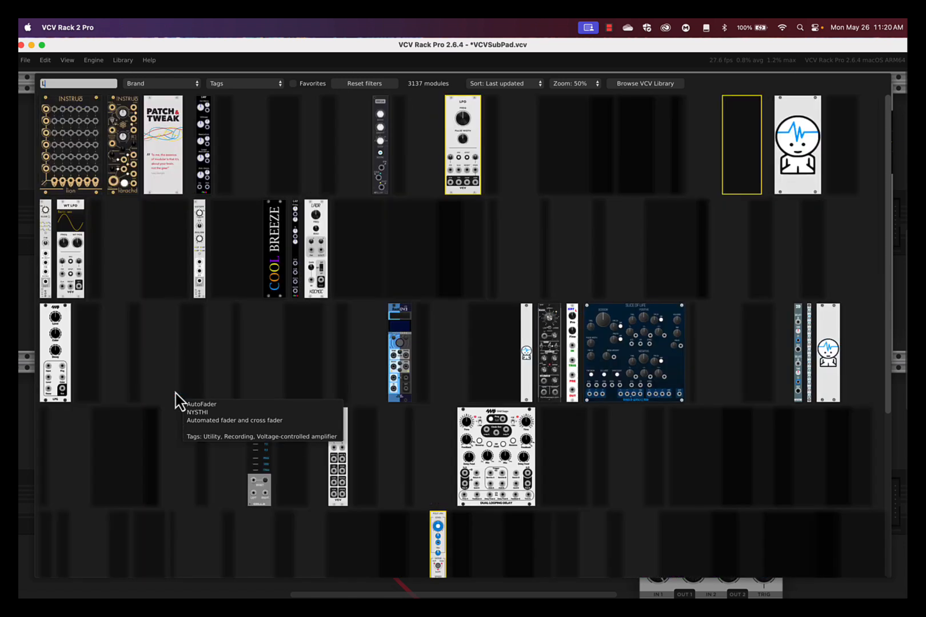
{"action": "type", "text": "FO"}
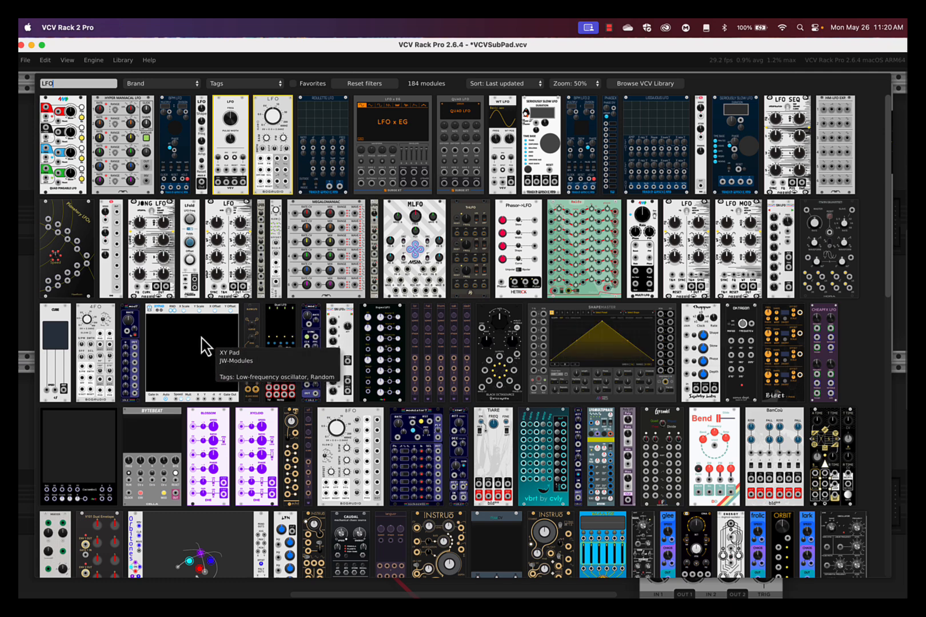
{"action": "left_click", "coordinate": [101, 311]}
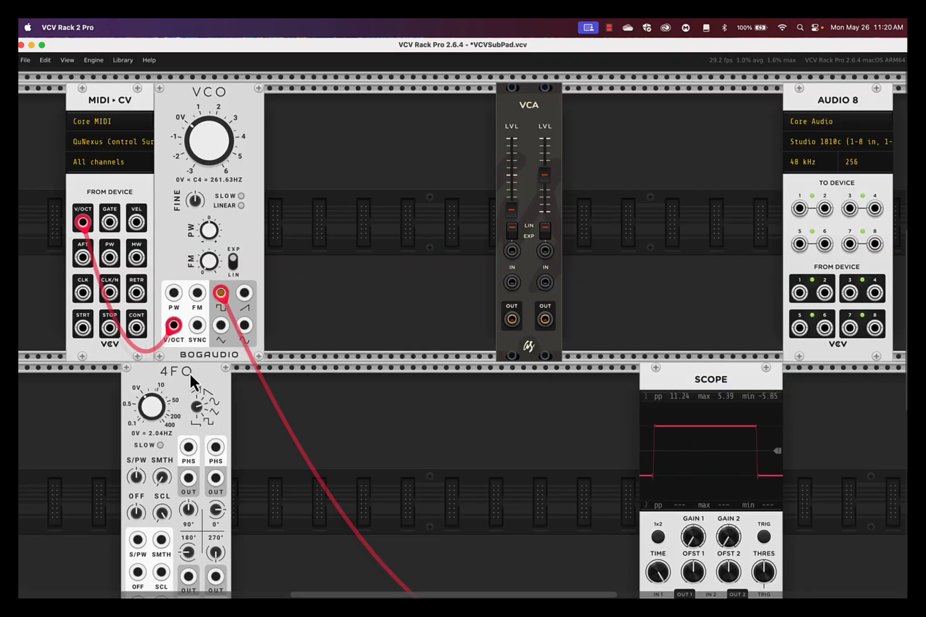
{"action": "left_click_drag", "start_coordinate": [189, 372], "coordinate": [223, 374]}
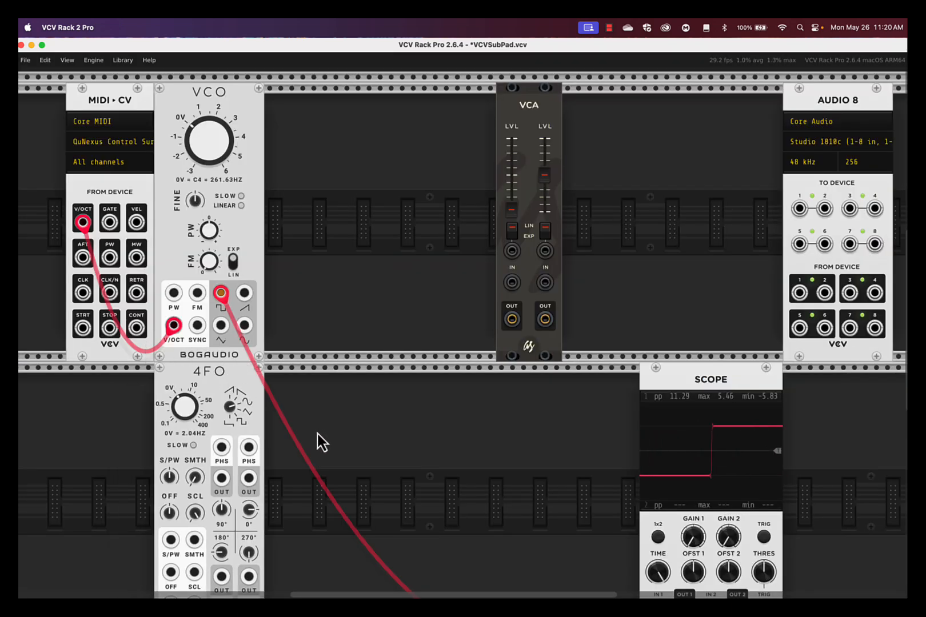
Lower the 4FO's frequency to about 0.63 Hz and patch its phase 1 output into the VCO's PW input.
{"action": "mouse_move", "coordinate": [177, 417]}
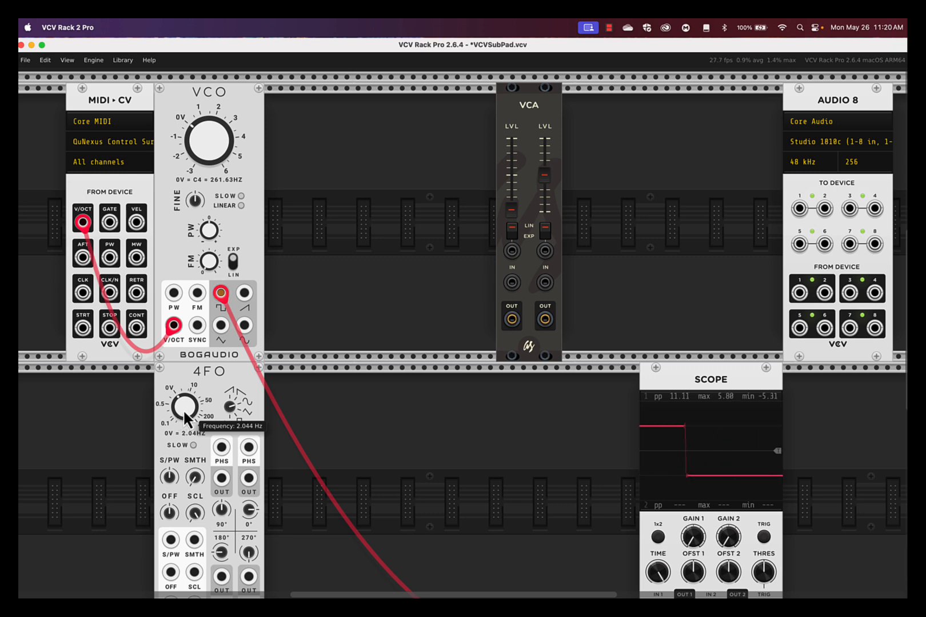
{"action": "left_click_drag", "start_coordinate": [183, 409], "coordinate": [183, 466]}
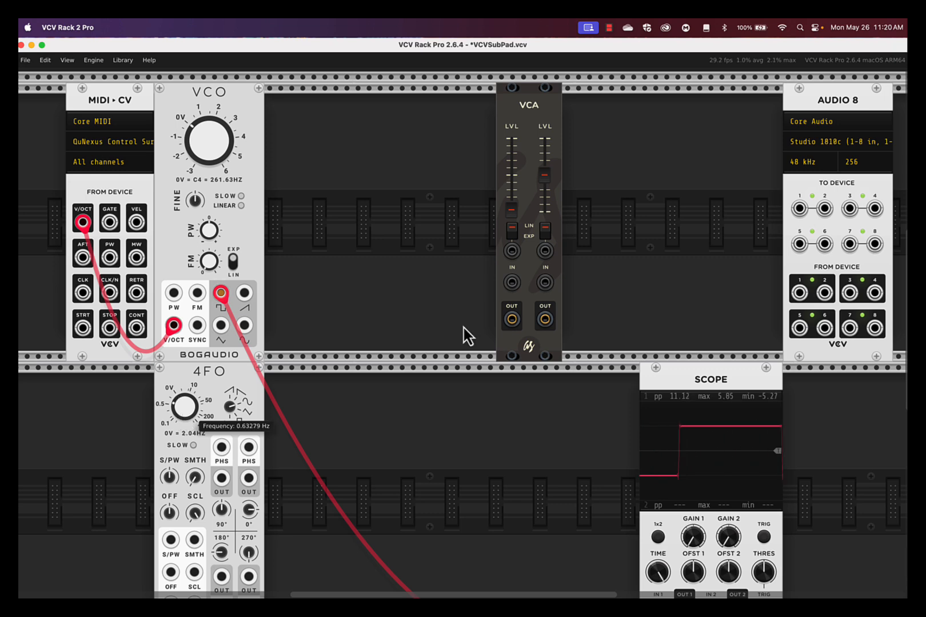
{"action": "scroll", "coordinate": [323, 428], "scroll_direction": "down", "scroll_amount": 3}
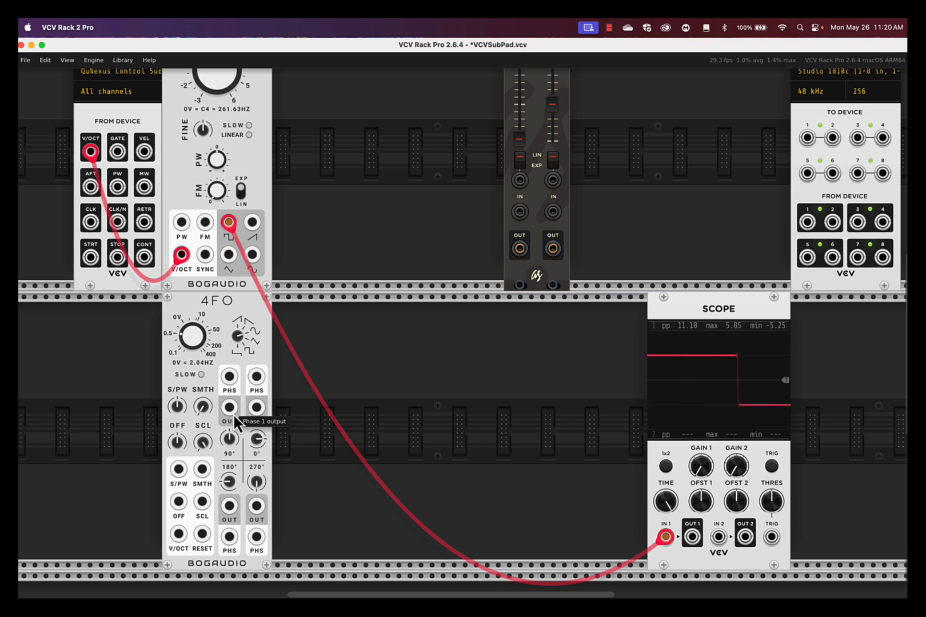
{"action": "left_click_drag", "start_coordinate": [233, 413], "coordinate": [179, 224]}
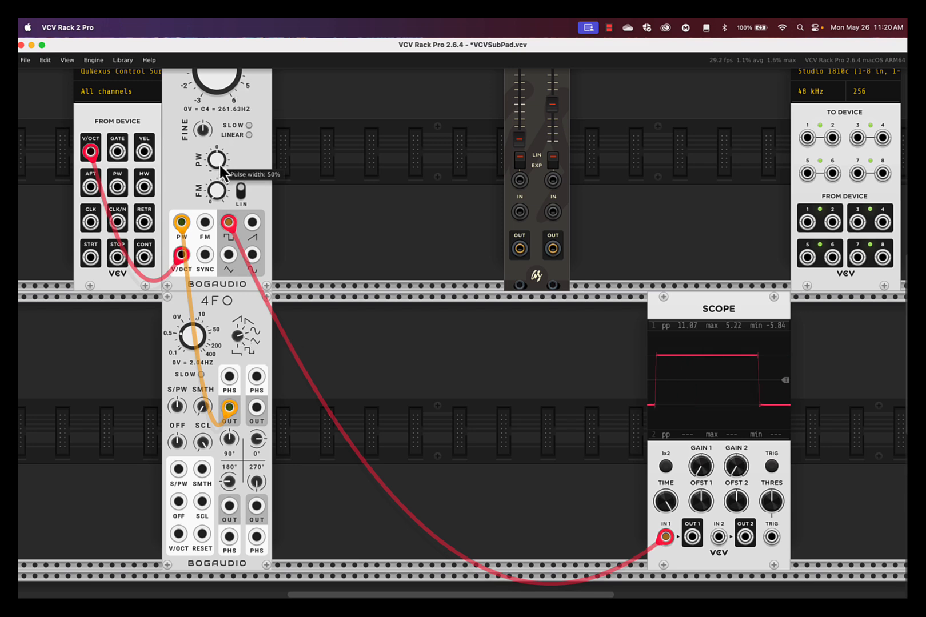
Try different settings of the VCO's pulse width knob with the 4FO patched into its PW input.
{"action": "left_click_drag", "start_coordinate": [220, 172], "coordinate": [464, 334]}
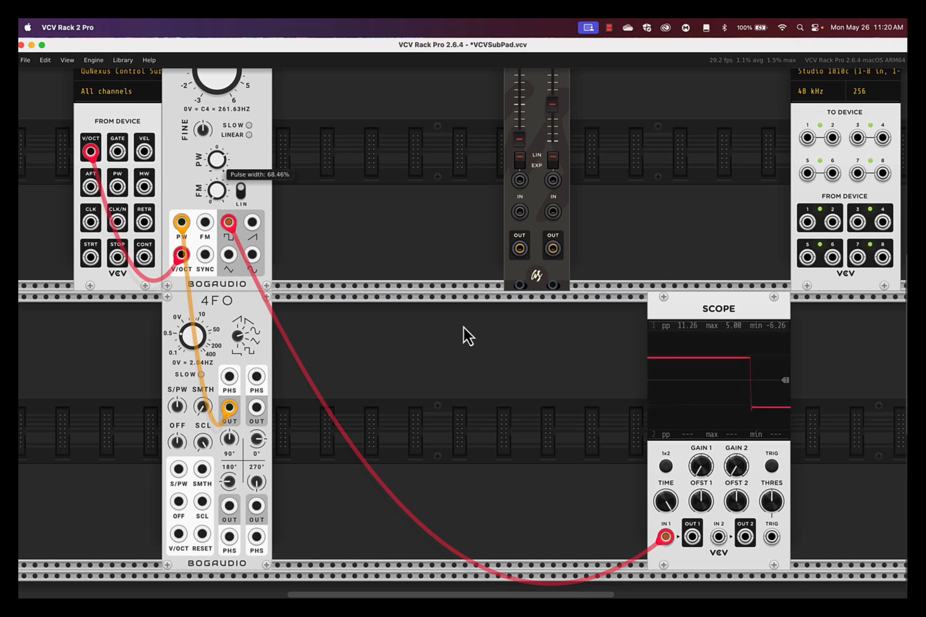
{"action": "left_click_drag", "start_coordinate": [464, 327], "coordinate": [464, 327]}
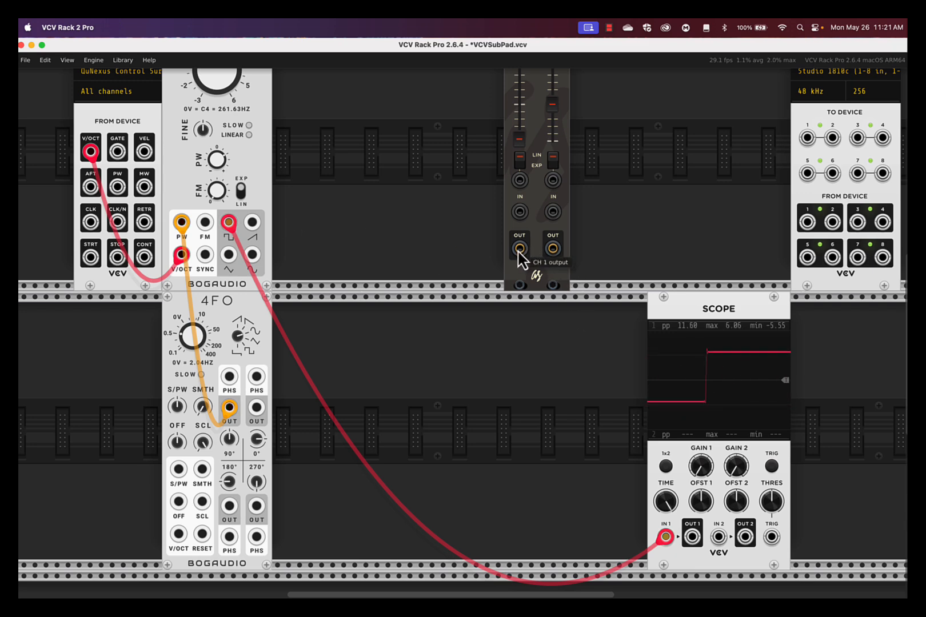
Patch the VCA's channel 1 output into both Audio 8 device inputs 1 and 2.
{"action": "mouse_move", "coordinate": [519, 249]}
{"action": "left_mouse_down"}
{"action": "mouse_move", "coordinate": [516, 260]}
{"action": "mouse_move", "coordinate": [228, 222]}
{"action": "mouse_move", "coordinate": [443, 293]}
{"action": "mouse_move", "coordinate": [466, 290]}
{"action": "left_mouse_up"}
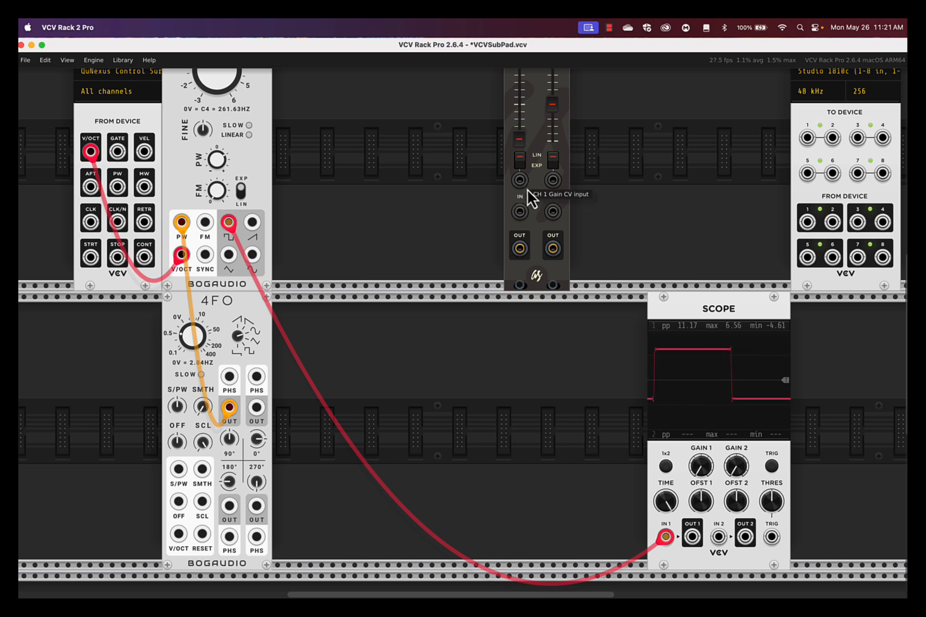
{"action": "mouse_move", "coordinate": [520, 249]}
{"action": "left_mouse_down"}
{"action": "mouse_move", "coordinate": [777, 143]}
{"action": "mouse_move", "coordinate": [785, 129]}
{"action": "mouse_move", "coordinate": [844, 143]}
{"action": "mouse_move", "coordinate": [785, 144]}
{"action": "mouse_move", "coordinate": [519, 249]}
{"action": "left_mouse_up"}
{"action": "scroll", "coordinate": [480, 305], "scroll_direction": "up", "scroll_amount": 3}
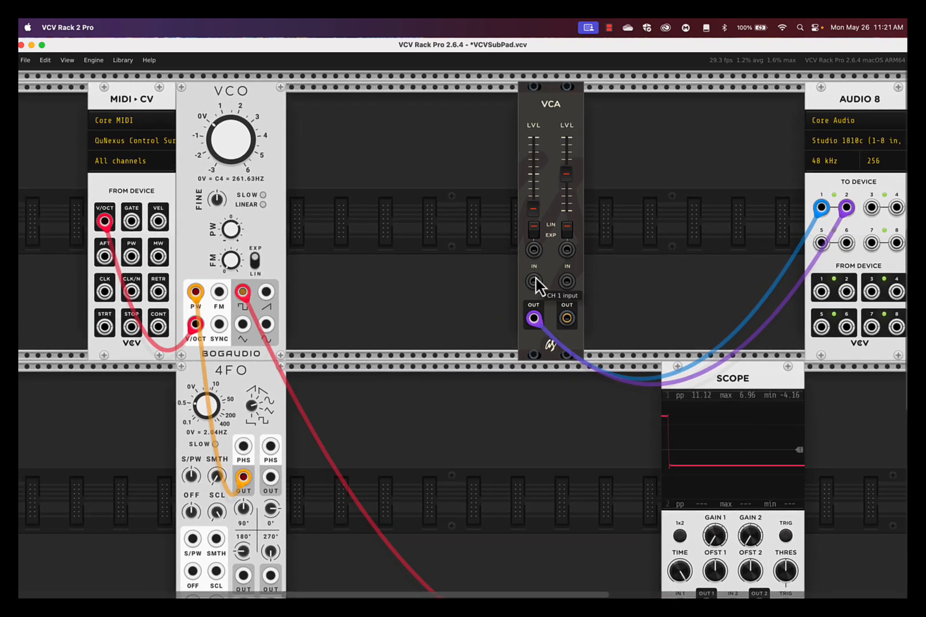
Try the VCO's square output through VCA channel 1, raising the channel level by hand, returning it to 0% and unplugging the cable.
{"action": "left_click_drag", "start_coordinate": [534, 281], "coordinate": [243, 292]}
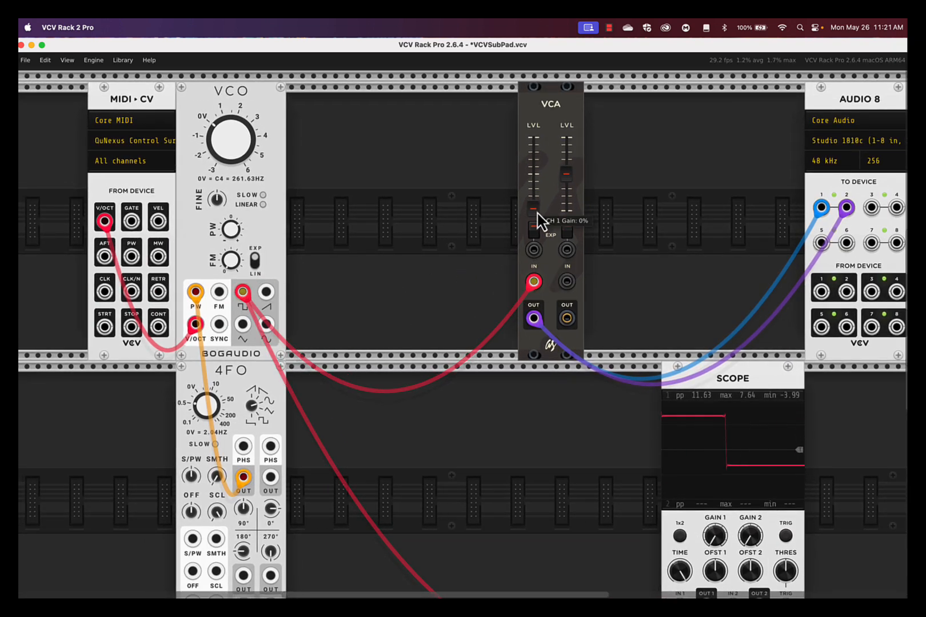
{"action": "left_click_drag", "start_coordinate": [535, 220], "coordinate": [536, 170]}
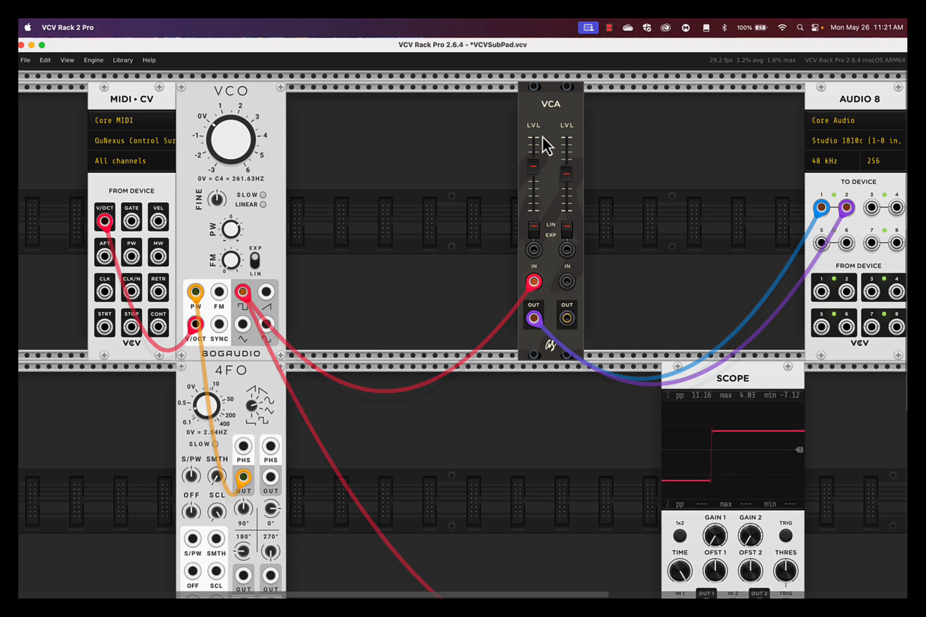
{"action": "left_click_drag", "start_coordinate": [533, 166], "coordinate": [533, 208]}
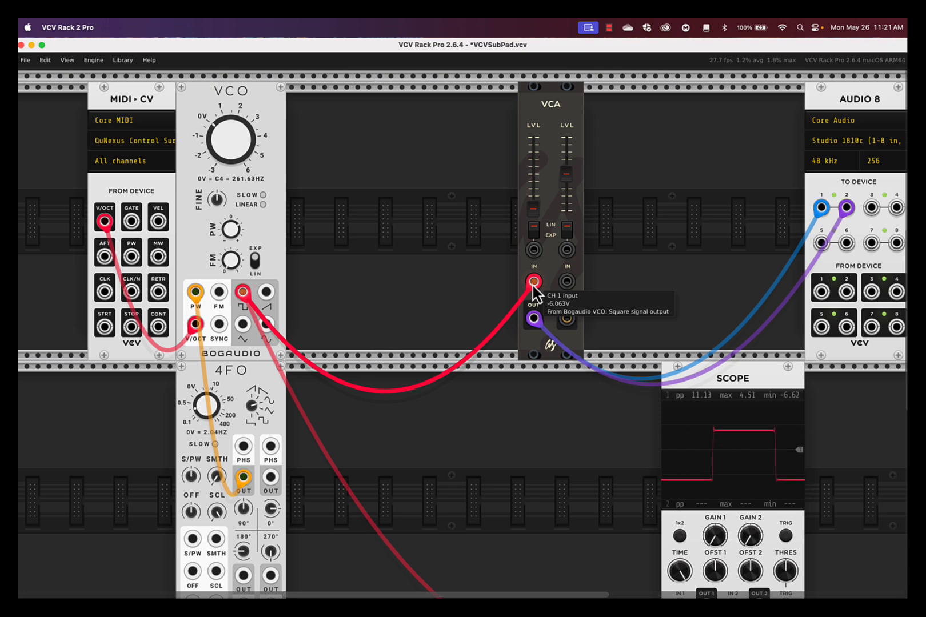
{"action": "left_click_drag", "start_coordinate": [533, 281], "coordinate": [482, 278]}
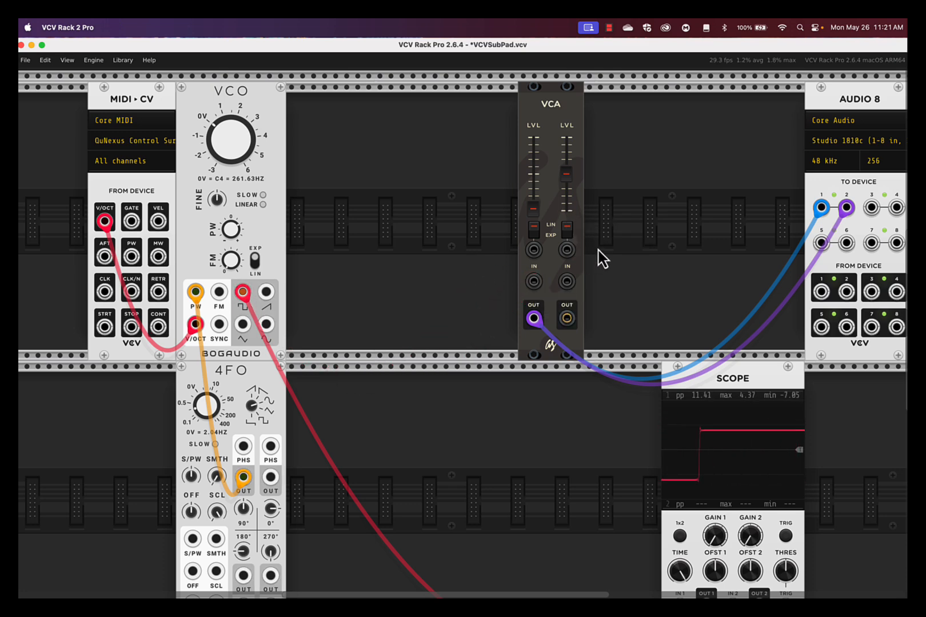
Move the VCA closer to Audio 8, then search the module library for ADSR and add the Befaco VC ADSR beside the VCO.
{"action": "left_click_drag", "start_coordinate": [557, 97], "coordinate": [699, 95]}
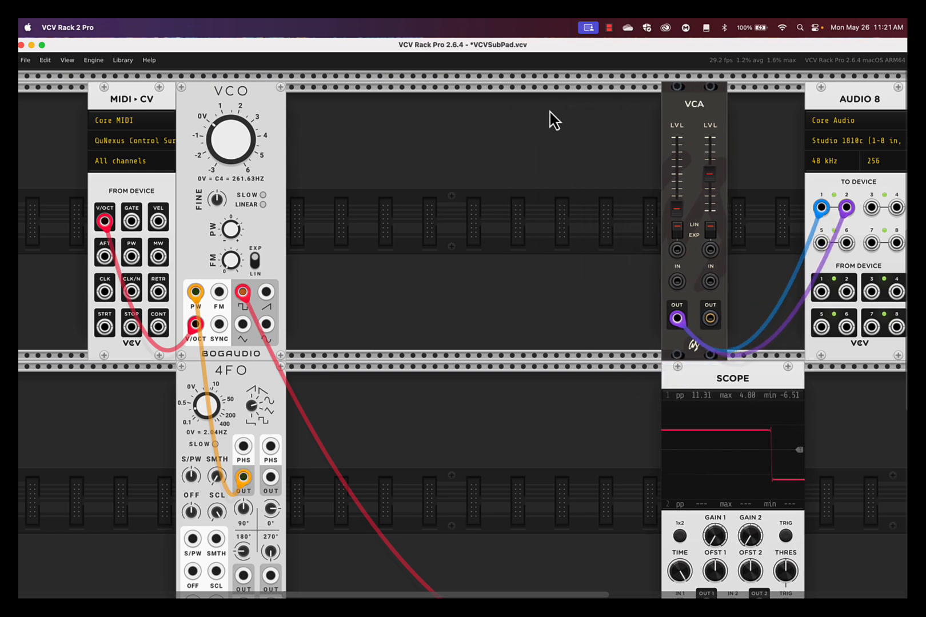
{"action": "right_click", "coordinate": [341, 158]}
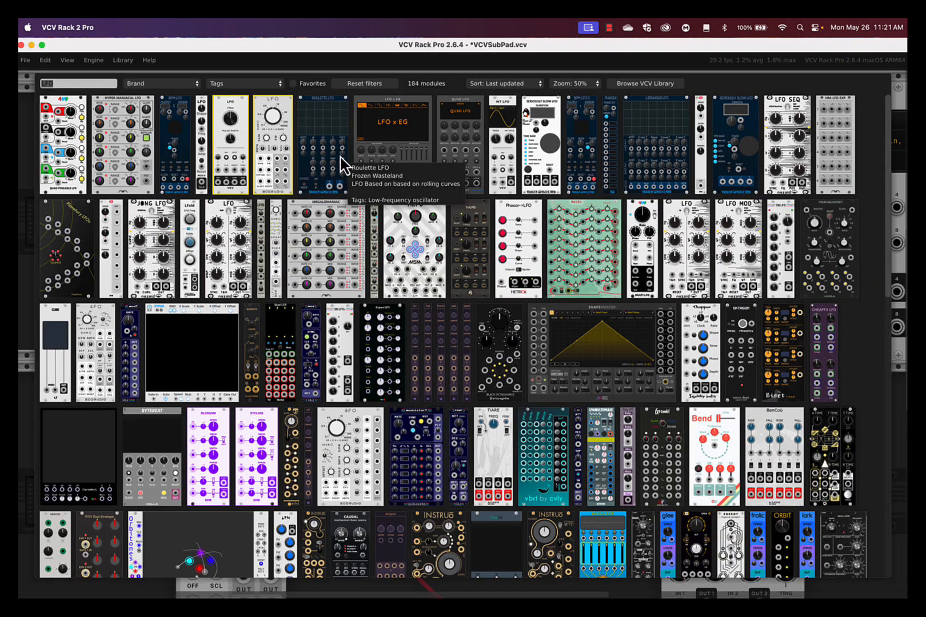
{"action": "type", "text": "ADSR"}
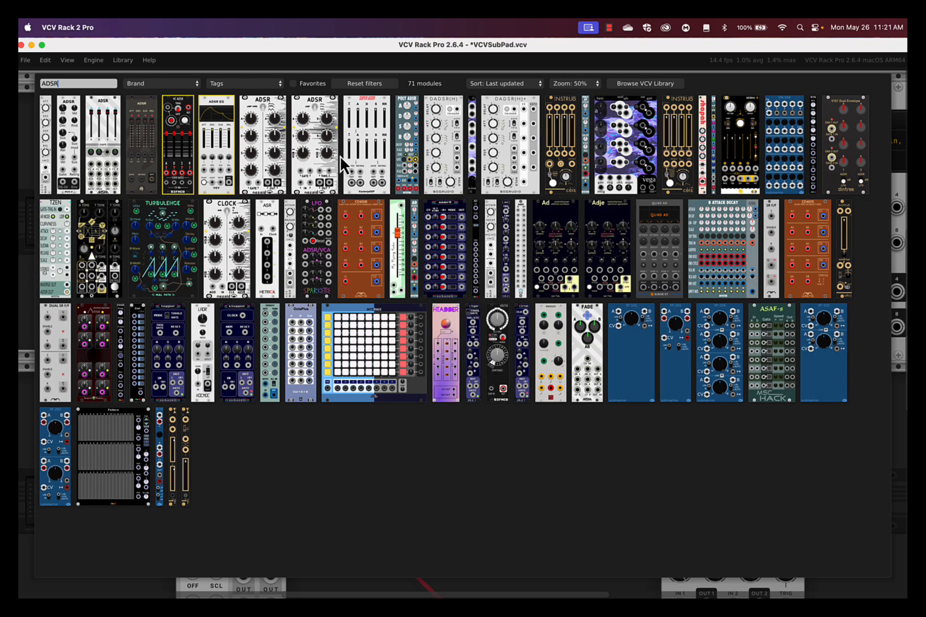
{"action": "left_click", "coordinate": [182, 120]}
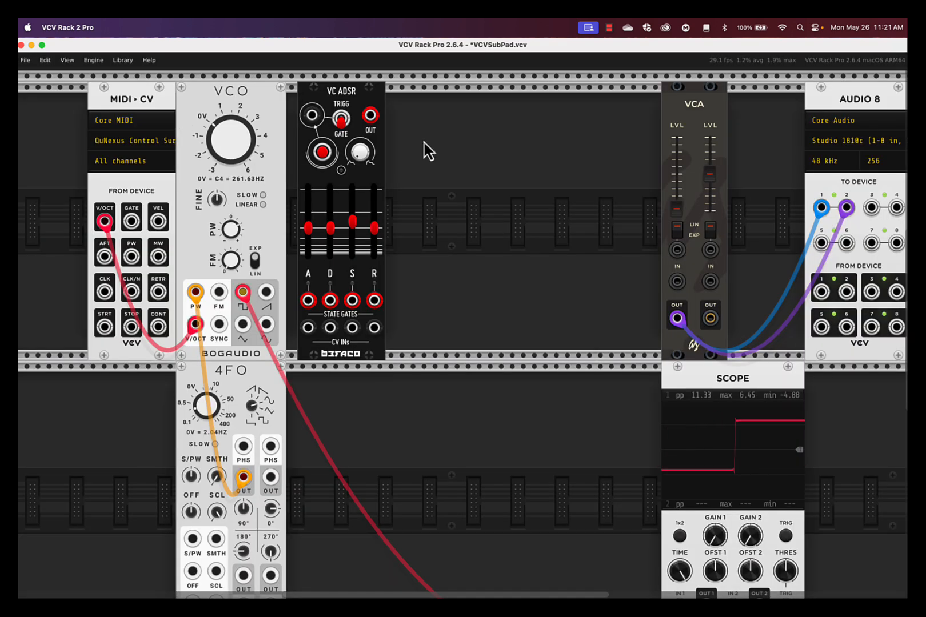
Patch the MIDI gate into the VC ADSR and its envelope output into the VCA's channel 1 gain CV, with the channel level at maximum.
{"action": "left_click_drag", "start_coordinate": [133, 222], "coordinate": [313, 116]}
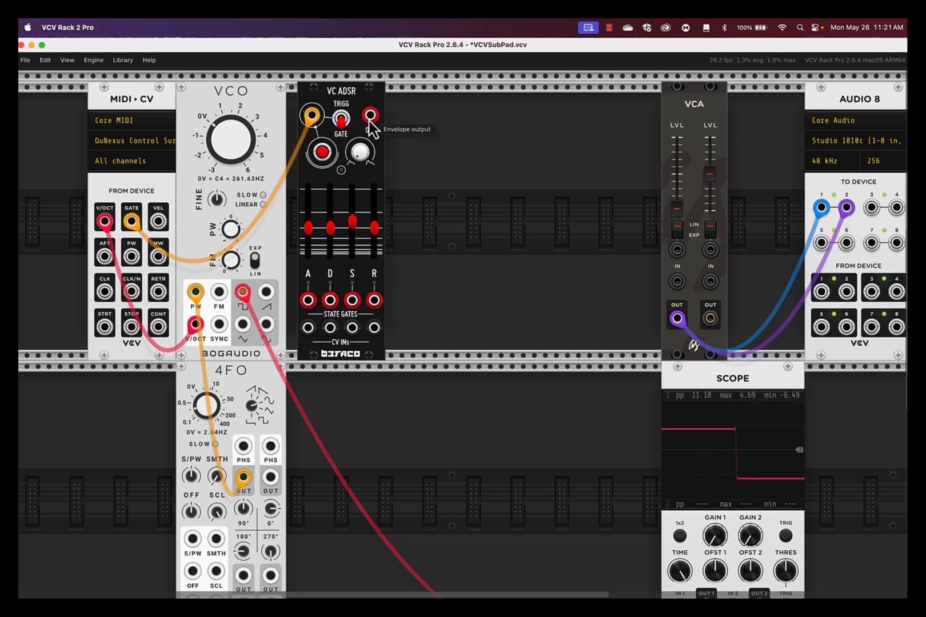
{"action": "left_click_drag", "start_coordinate": [370, 115], "coordinate": [676, 250]}
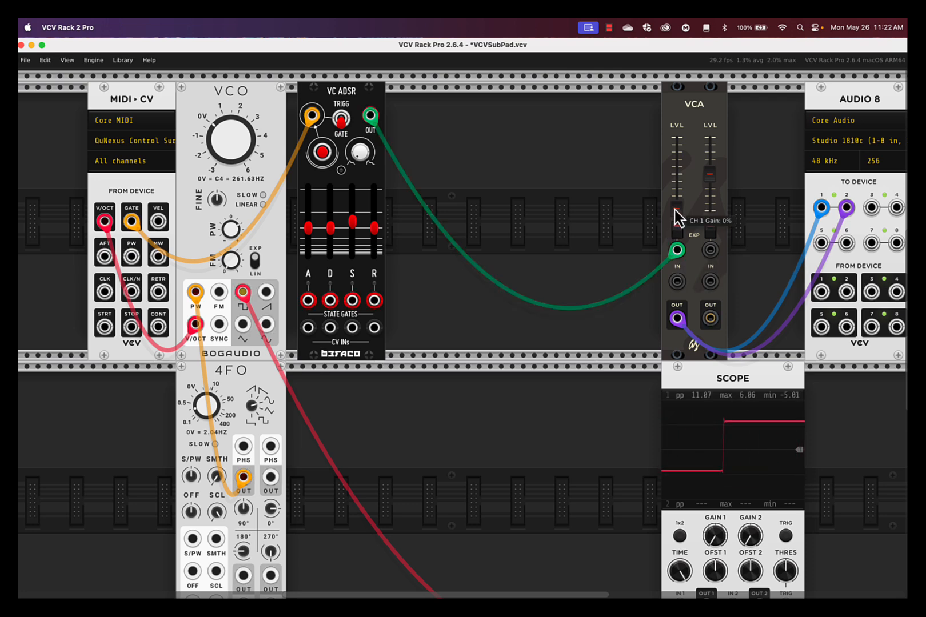
{"action": "left_click_drag", "start_coordinate": [677, 210], "coordinate": [676, 166]}
{"action": "left_click_drag", "start_coordinate": [678, 211], "coordinate": [678, 138]}
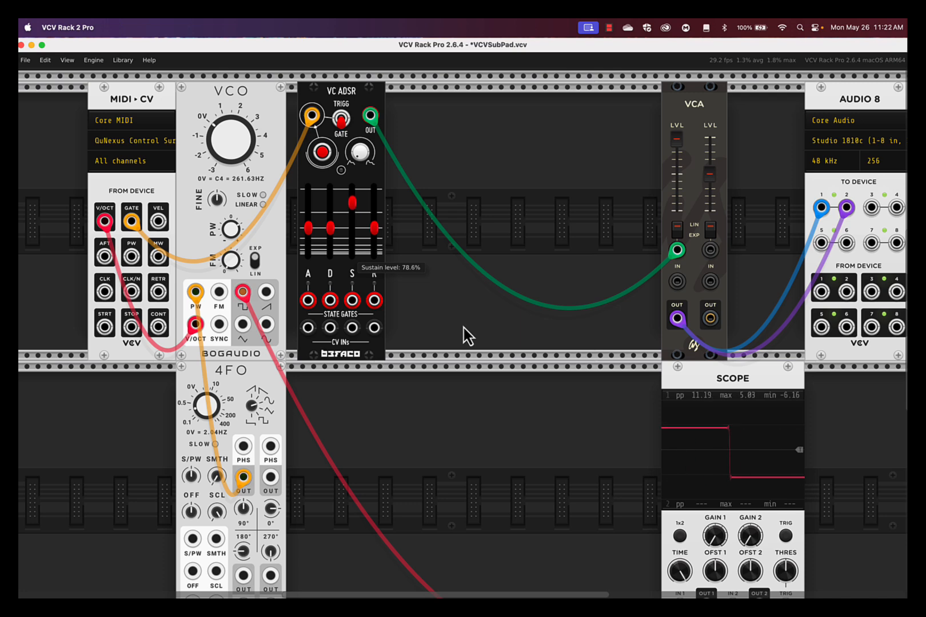
Shape a slow pad envelope on the VC ADSR with an attack of about 1.14 s and longer decay and release times.
{"action": "left_click_drag", "start_coordinate": [375, 229], "coordinate": [375, 202]}
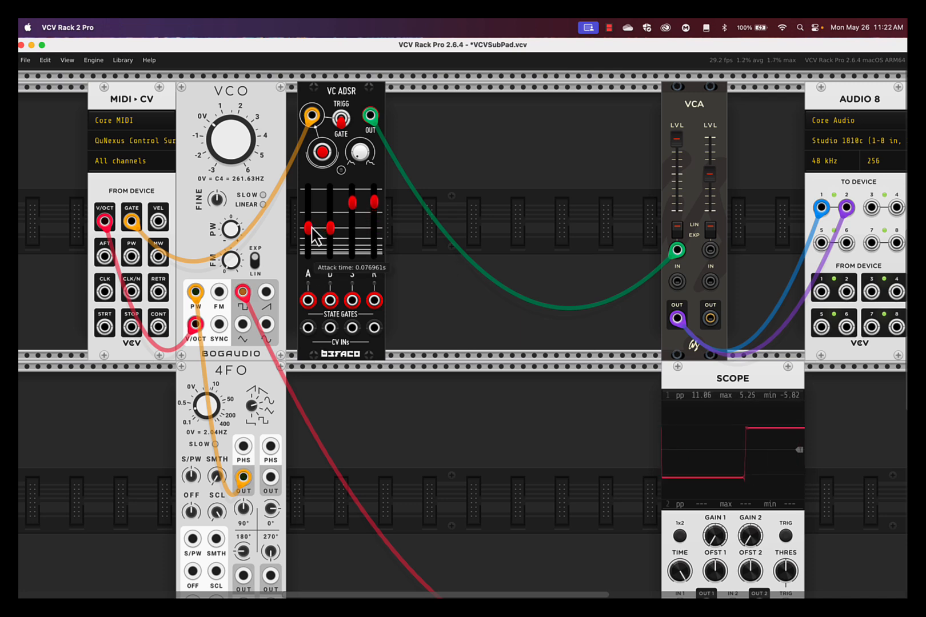
{"action": "mouse_move", "coordinate": [309, 228]}
{"action": "left_mouse_down"}
{"action": "mouse_move", "coordinate": [309, 204]}
{"action": "mouse_move", "coordinate": [330, 249]}
{"action": "mouse_move", "coordinate": [332, 210]}
{"action": "mouse_move", "coordinate": [308, 233]}
{"action": "mouse_move", "coordinate": [309, 213]}
{"action": "mouse_move", "coordinate": [464, 337]}
{"action": "mouse_move", "coordinate": [331, 213]}
{"action": "mouse_move", "coordinate": [464, 326]}
{"action": "mouse_move", "coordinate": [309, 209]}
{"action": "left_mouse_up"}
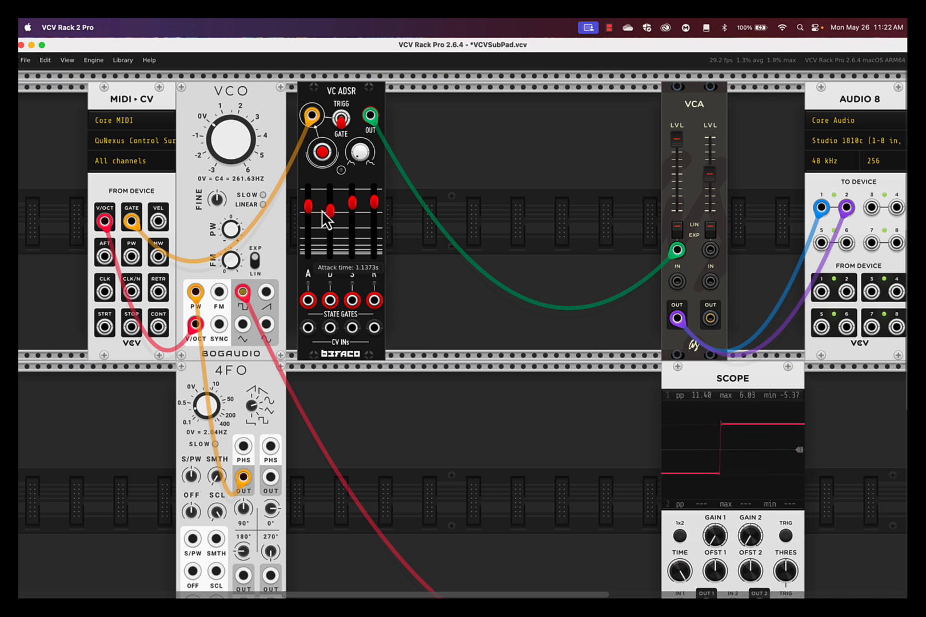
{"action": "mouse_move", "coordinate": [373, 203]}
{"action": "left_mouse_down"}
{"action": "mouse_move", "coordinate": [463, 326]}
{"action": "mouse_move", "coordinate": [378, 217]}
{"action": "left_mouse_up"}
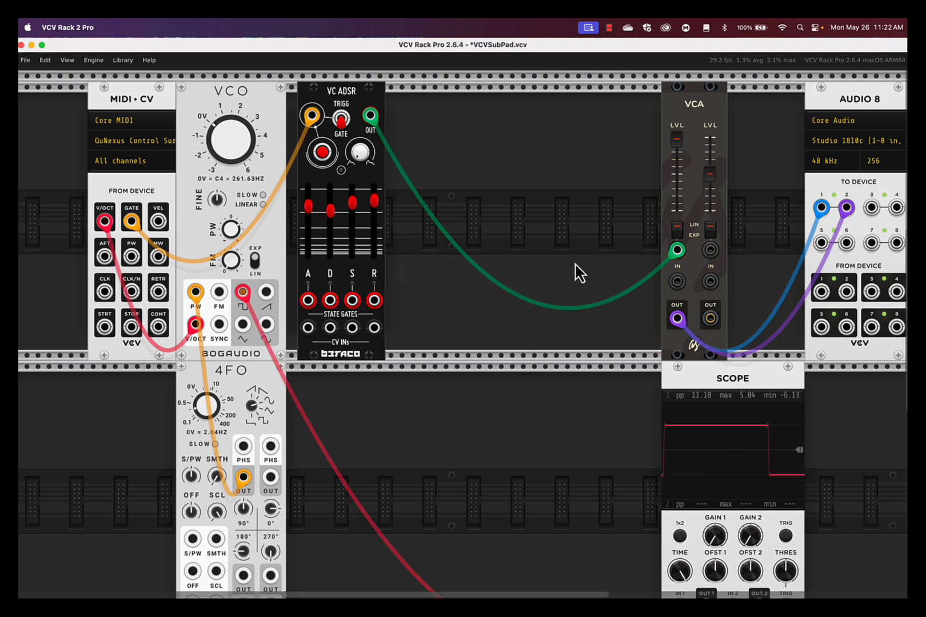
Search the module library for filter and add the Cella Twin Peaks between the VC ADSR and the VCA.
{"action": "right_click", "coordinate": [542, 180]}
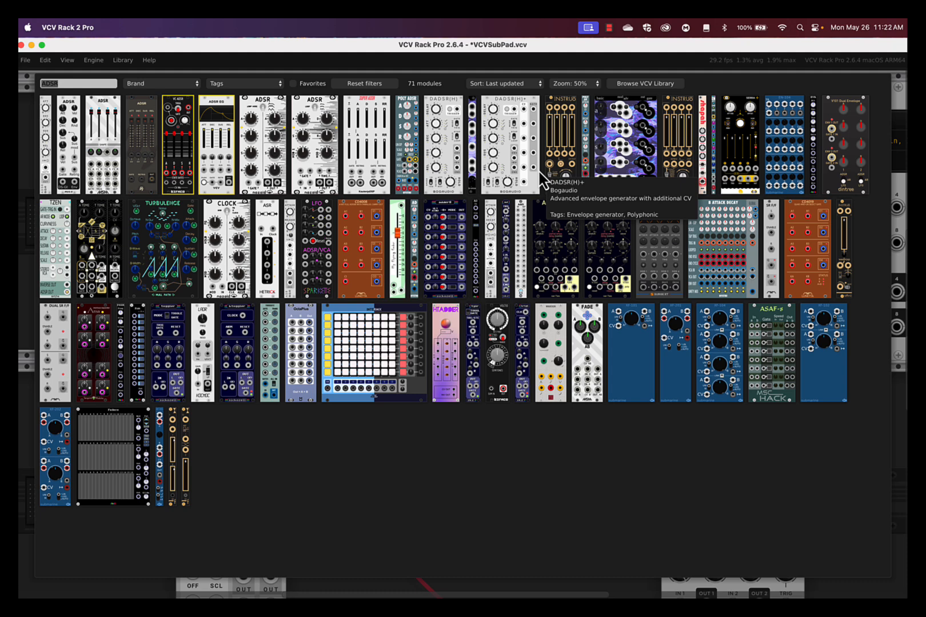
{"action": "type", "text": "filter"}
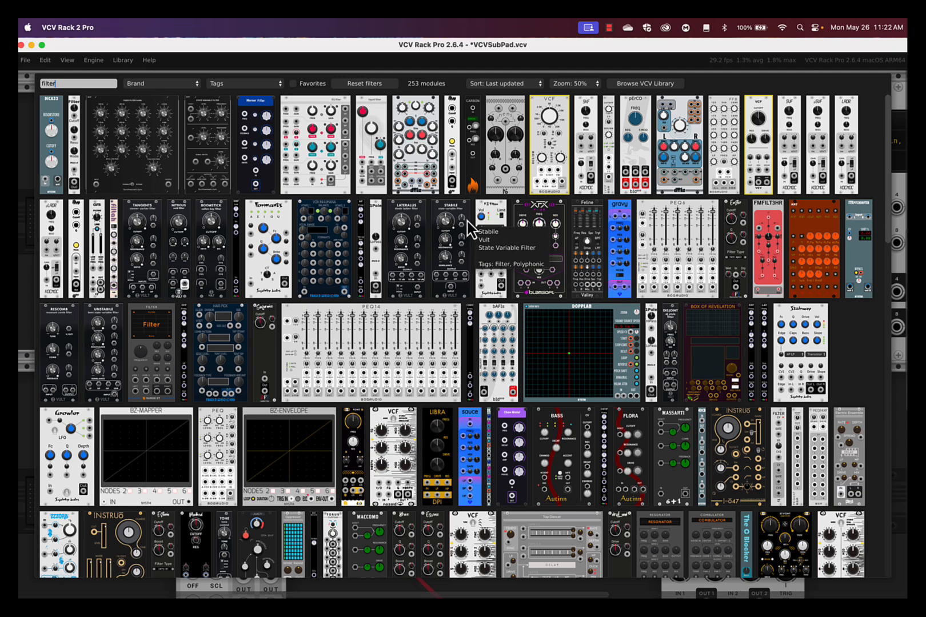
{"action": "scroll", "coordinate": [473, 235], "scroll_direction": "down", "scroll_amount": 5}
{"action": "scroll", "coordinate": [467, 223], "scroll_direction": "down", "scroll_amount": 13}
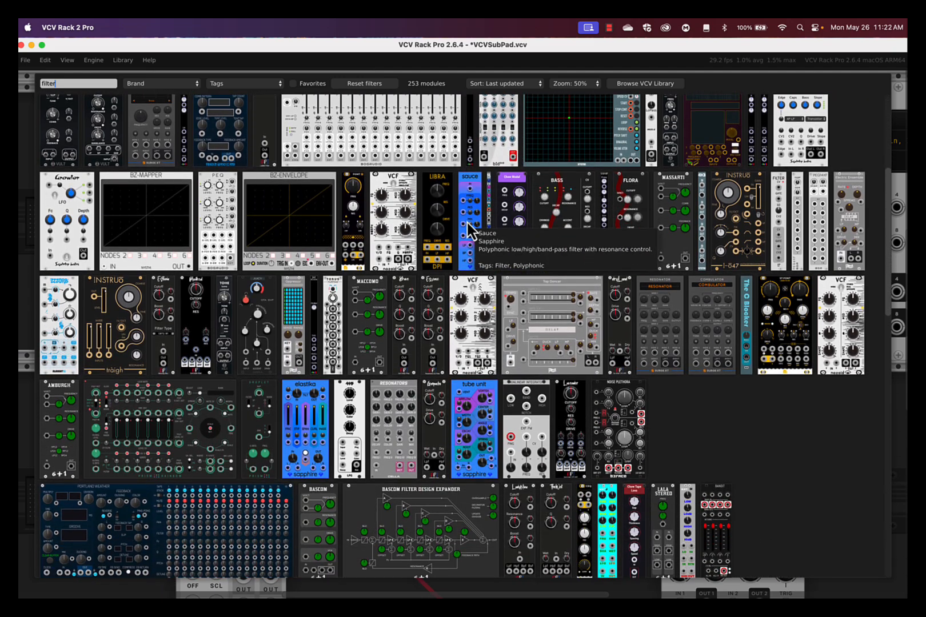
{"action": "scroll", "coordinate": [467, 229], "scroll_direction": "down", "scroll_amount": 1}
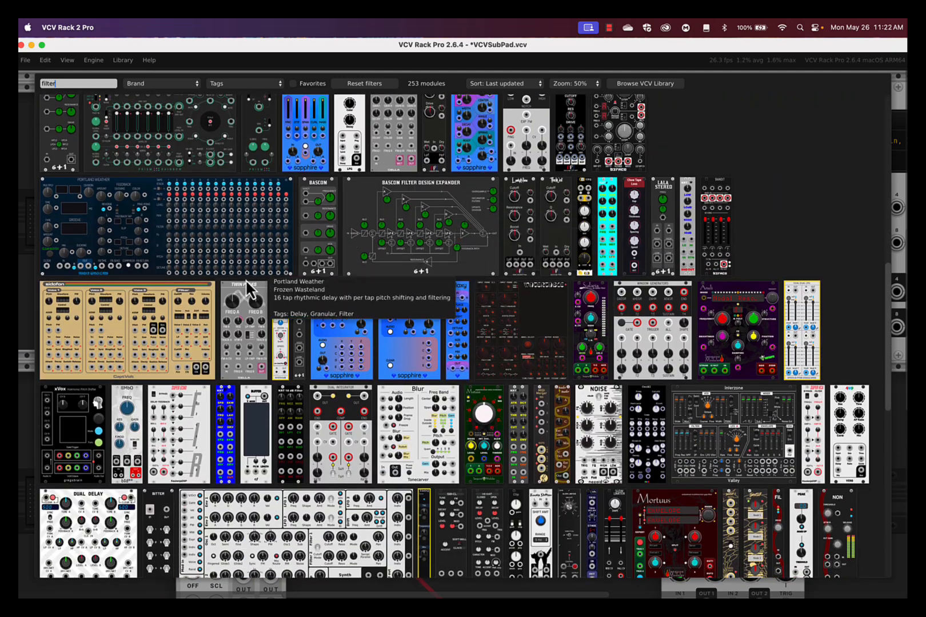
{"action": "left_click", "coordinate": [249, 292]}
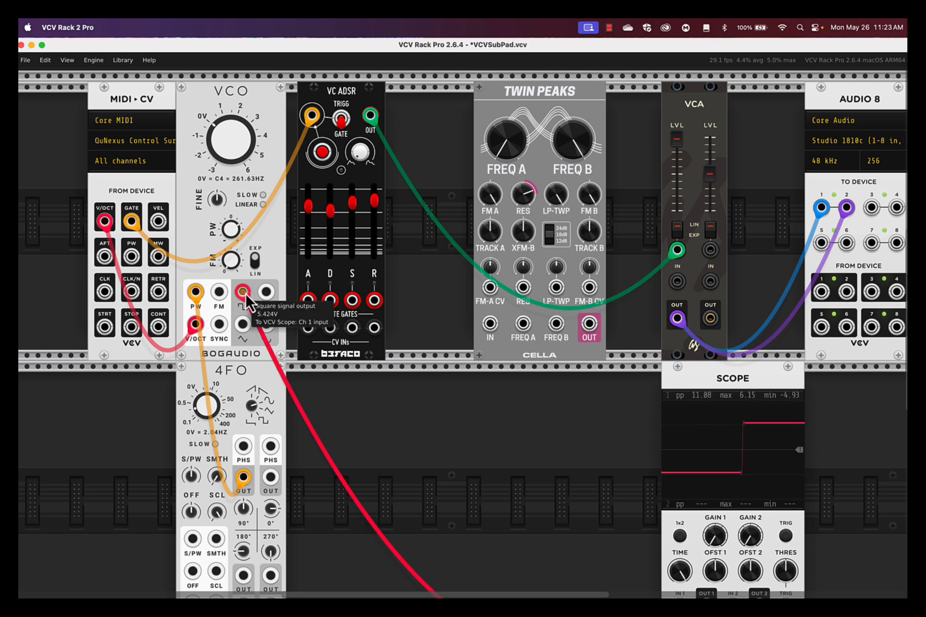
Patch the VCO's square output through Twin Peaks into the VCA's channel 1 input and set Frequency A to about 493 Hz.
{"action": "left_click_drag", "start_coordinate": [243, 293], "coordinate": [490, 324]}
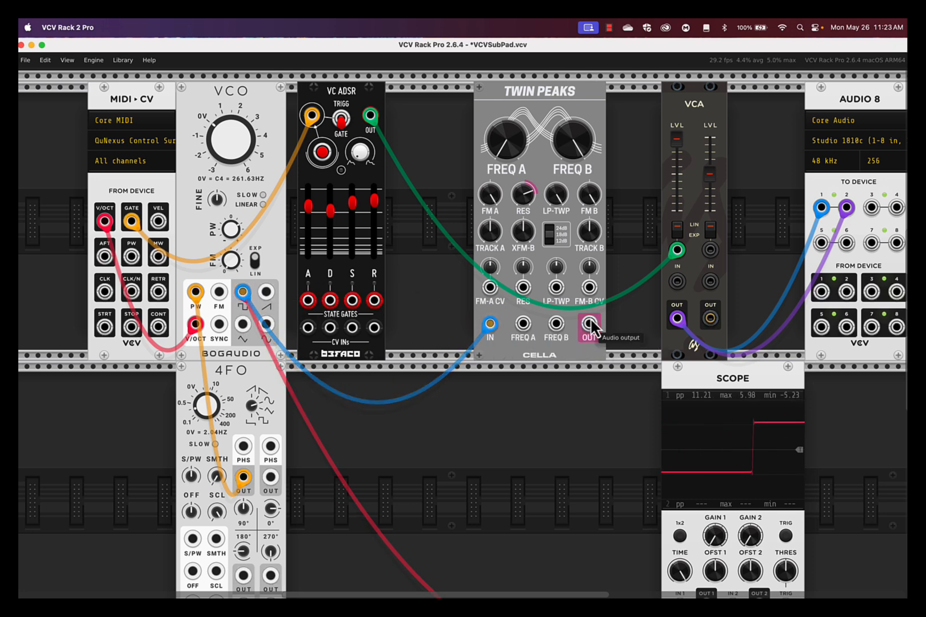
{"action": "left_click_drag", "start_coordinate": [589, 324], "coordinate": [677, 281]}
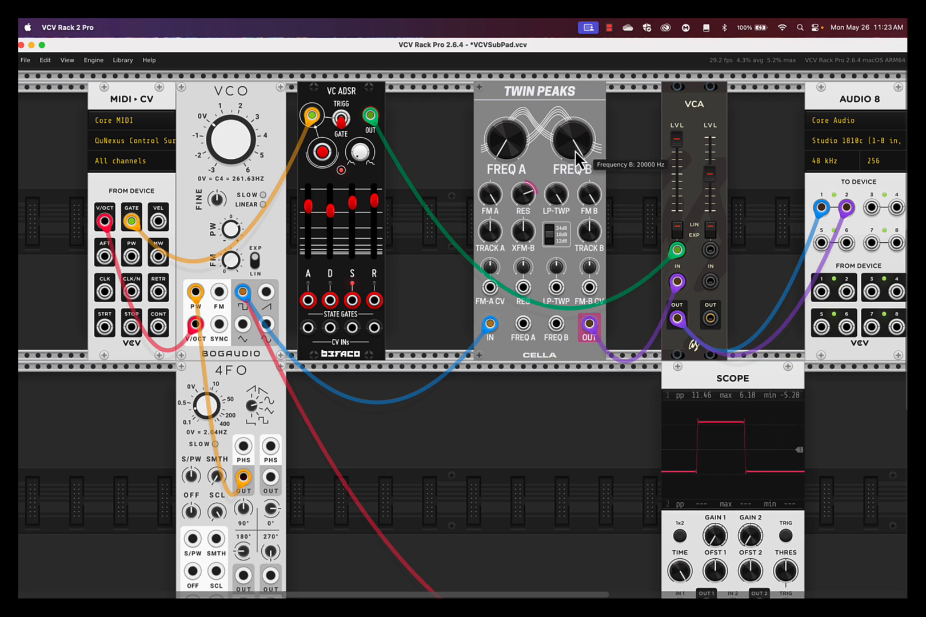
{"action": "mouse_move", "coordinate": [515, 150]}
{"action": "left_mouse_down"}
{"action": "mouse_move", "coordinate": [463, 326]}
{"action": "mouse_move", "coordinate": [500, 153]}
{"action": "left_mouse_up"}
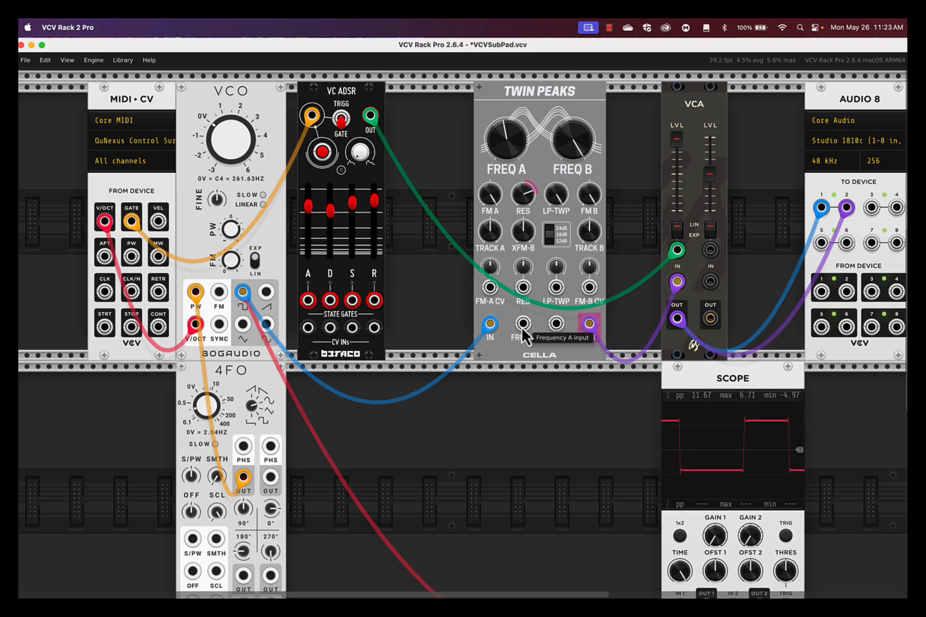
Patch the VC ADSR's output into Twin Peaks' Frequency A input and turn the Frequency A knob down well below 312 Hz.
{"action": "left_click_drag", "start_coordinate": [524, 333], "coordinate": [370, 119]}
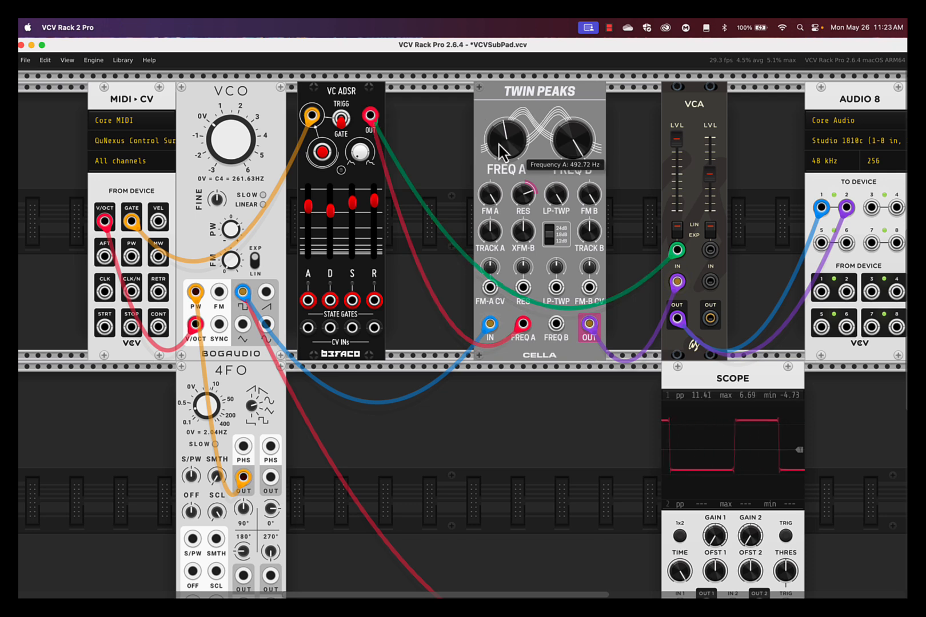
{"action": "left_click_drag", "start_coordinate": [505, 143], "coordinate": [505, 145]}
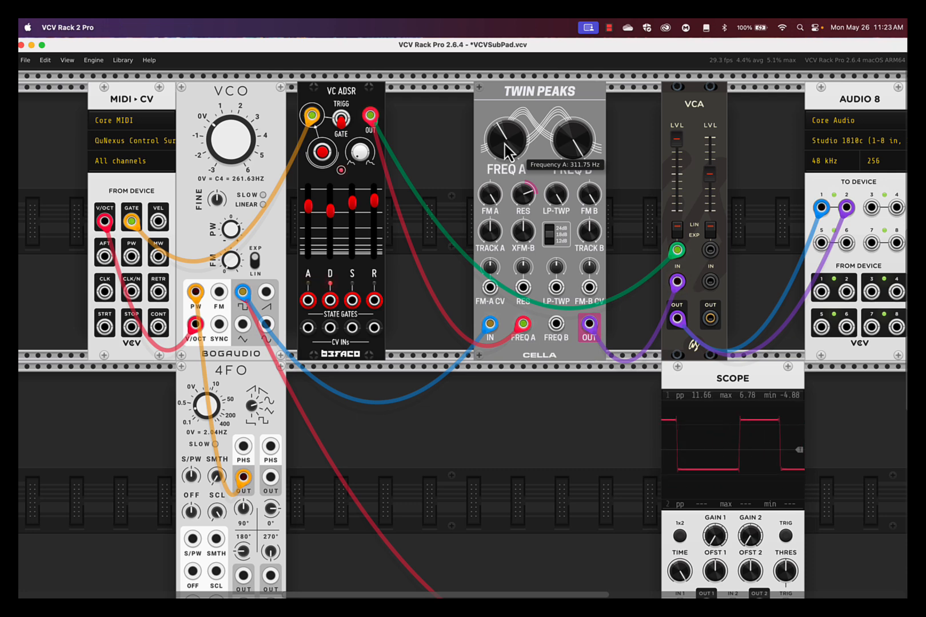
{"action": "left_click_drag", "start_coordinate": [504, 142], "coordinate": [505, 146]}
{"action": "left_click_drag", "start_coordinate": [464, 329], "coordinate": [504, 150]}
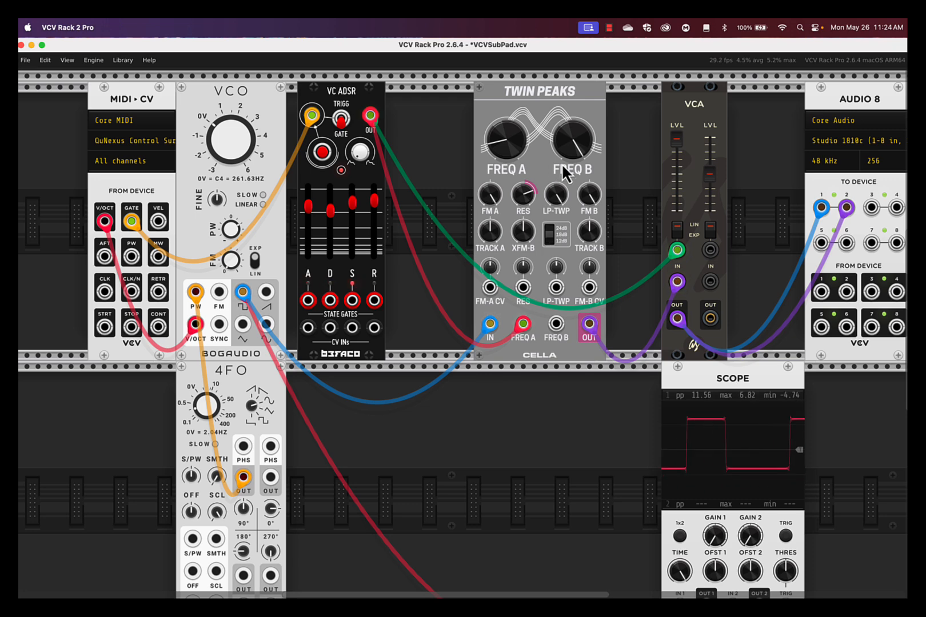
{"action": "left_click_drag", "start_coordinate": [503, 150], "coordinate": [464, 329]}
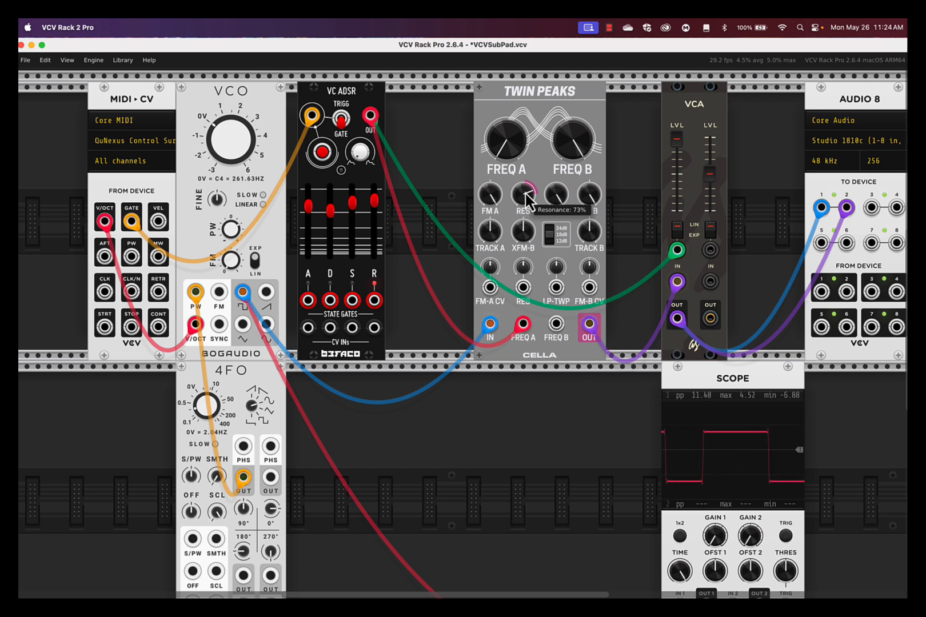
Lower the Twin Peaks filter's resonance to about 60% or slightly below.
{"action": "left_click_drag", "start_coordinate": [526, 200], "coordinate": [465, 331]}
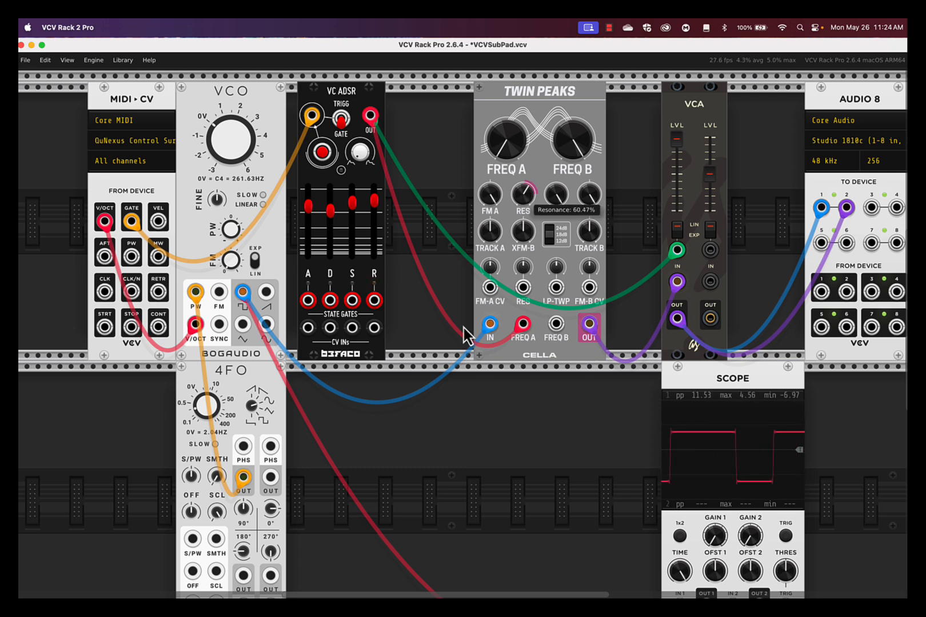
{"action": "left_click_drag", "start_coordinate": [468, 334], "coordinate": [467, 334]}
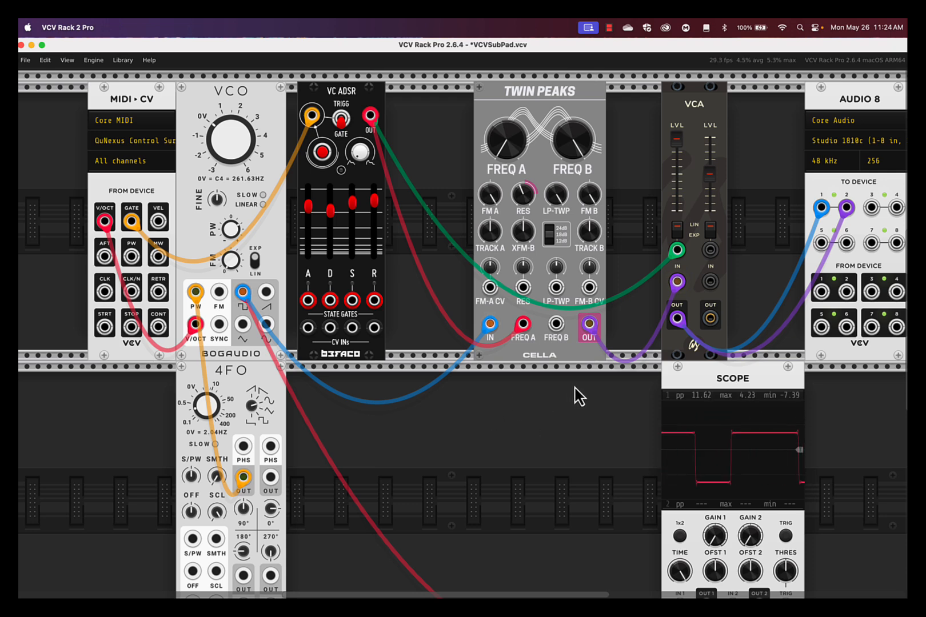
Search the library for spring, place the Befaco Spring Reverb directly before Audio 8, and move the VCA against Twin Peaks.
{"action": "right_click", "coordinate": [561, 424]}
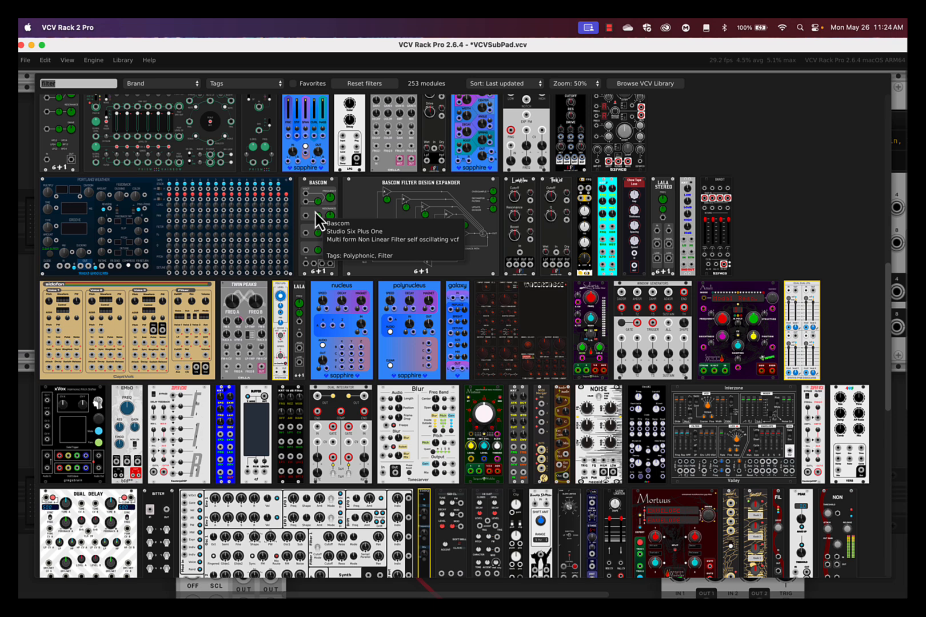
{"action": "type", "text": "spring"}
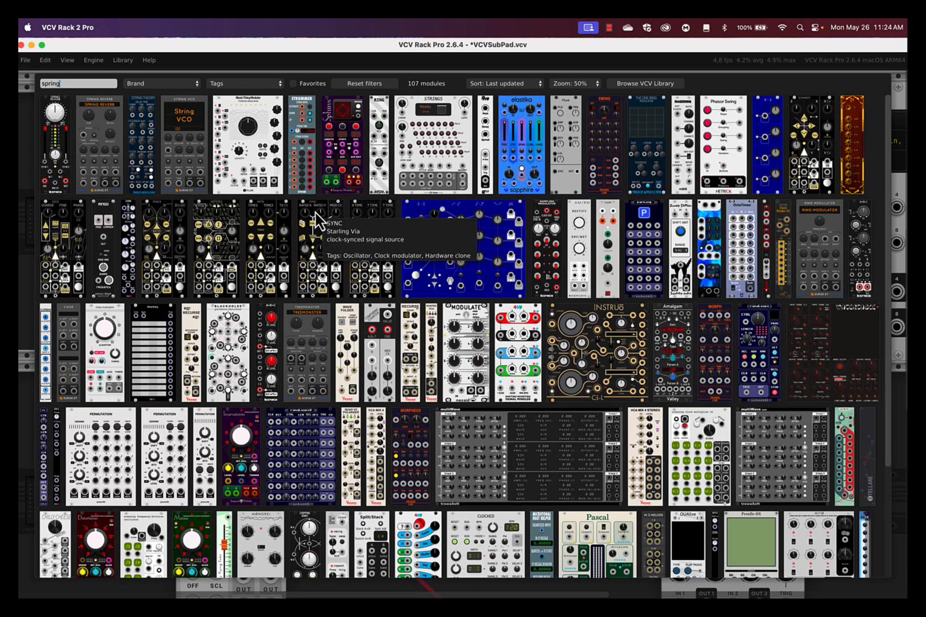
{"action": "left_click", "coordinate": [56, 118]}
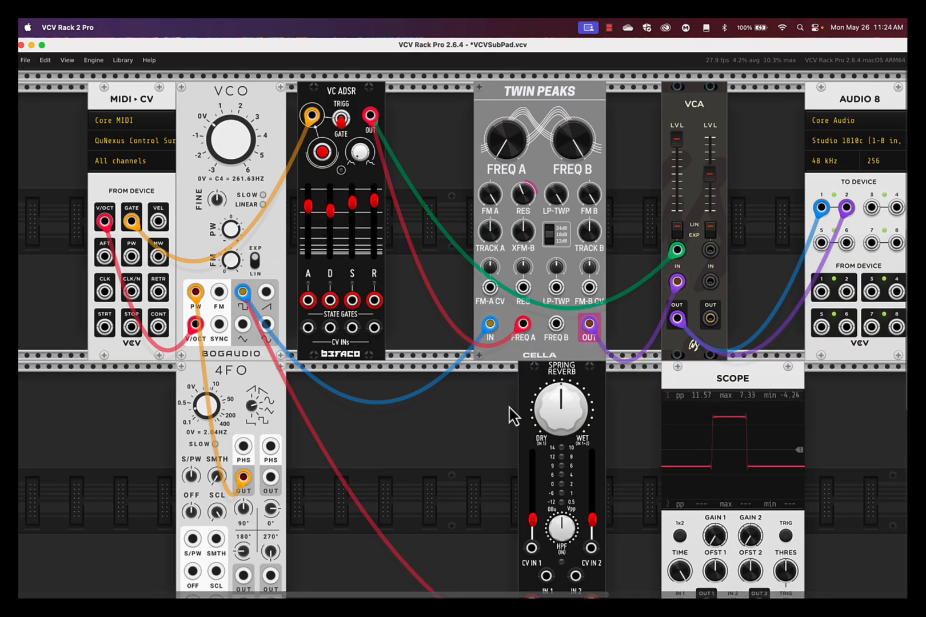
{"action": "left_click_drag", "start_coordinate": [583, 389], "coordinate": [813, 187]}
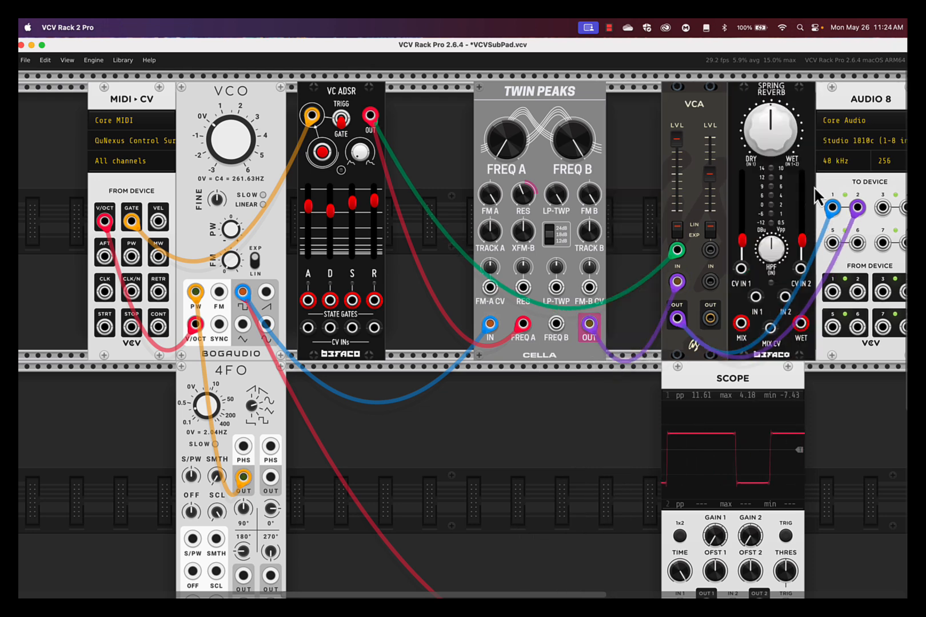
{"action": "left_click_drag", "start_coordinate": [707, 96], "coordinate": [657, 97]}
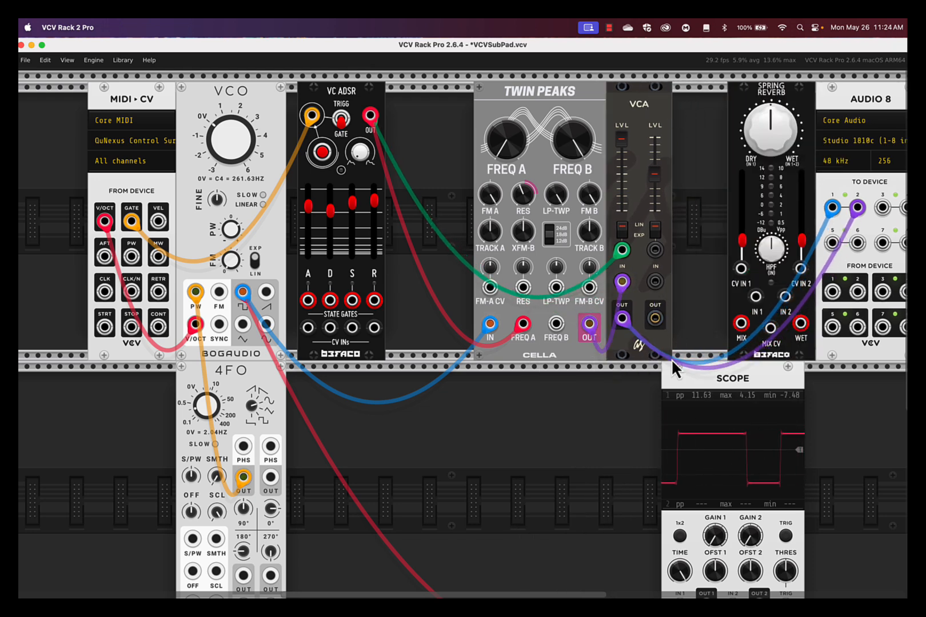
Move both Audio 8 input cables from the VCA's channel 1 output to the Spring Reverb's Mix output, and patch that VCA output into In 1.
{"action": "left_click_drag", "start_coordinate": [622, 318], "coordinate": [740, 323]}
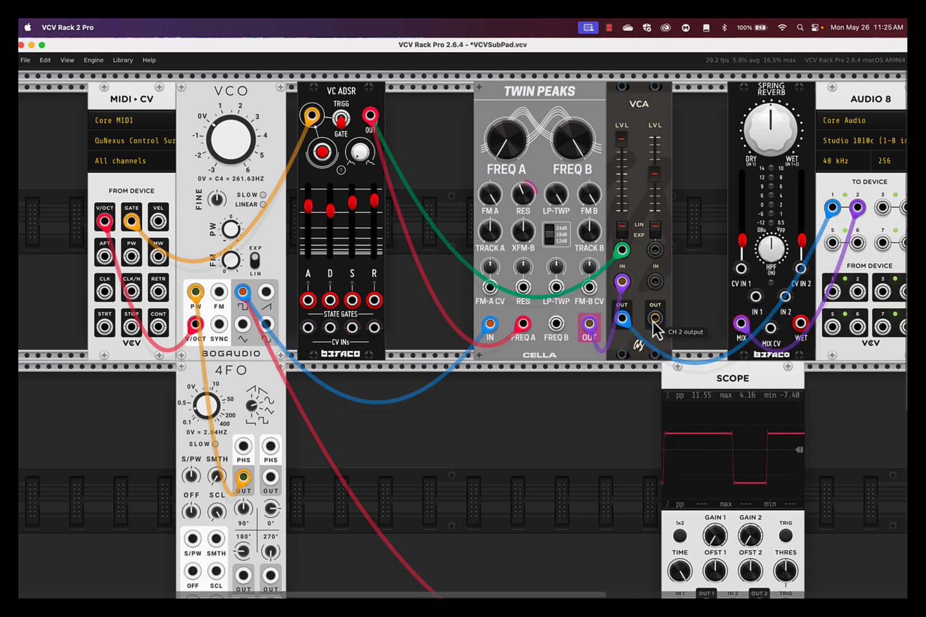
{"action": "left_click_drag", "start_coordinate": [622, 319], "coordinate": [741, 324]}
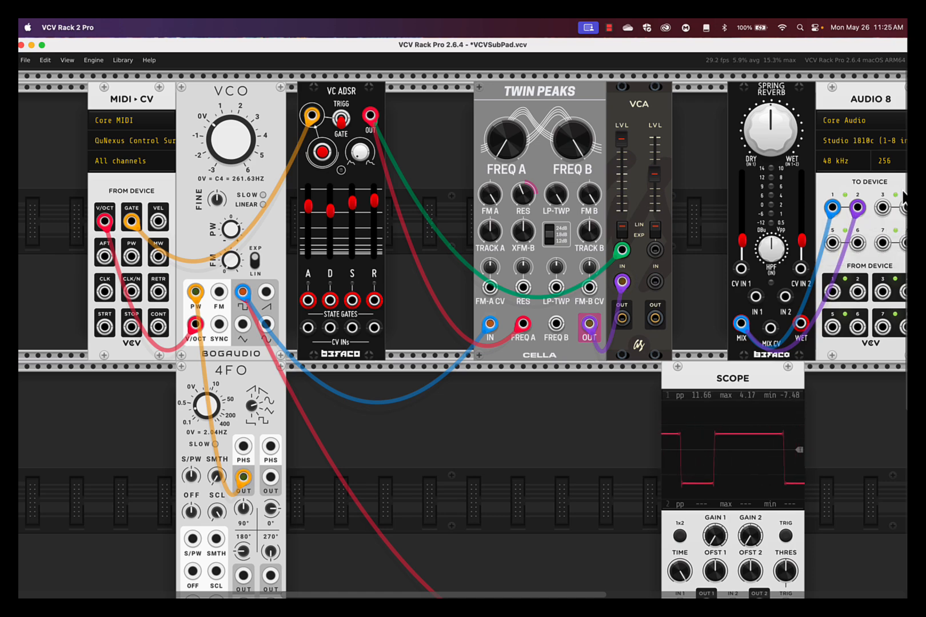
{"action": "scroll", "coordinate": [765, 260], "scroll_direction": "down", "scroll_amount": 1}
{"action": "scroll", "coordinate": [766, 260], "scroll_direction": "right", "scroll_amount": 1}
{"action": "scroll", "coordinate": [762, 261], "scroll_direction": "right", "scroll_amount": 3}
{"action": "scroll", "coordinate": [762, 261], "scroll_direction": "up", "scroll_amount": 2}
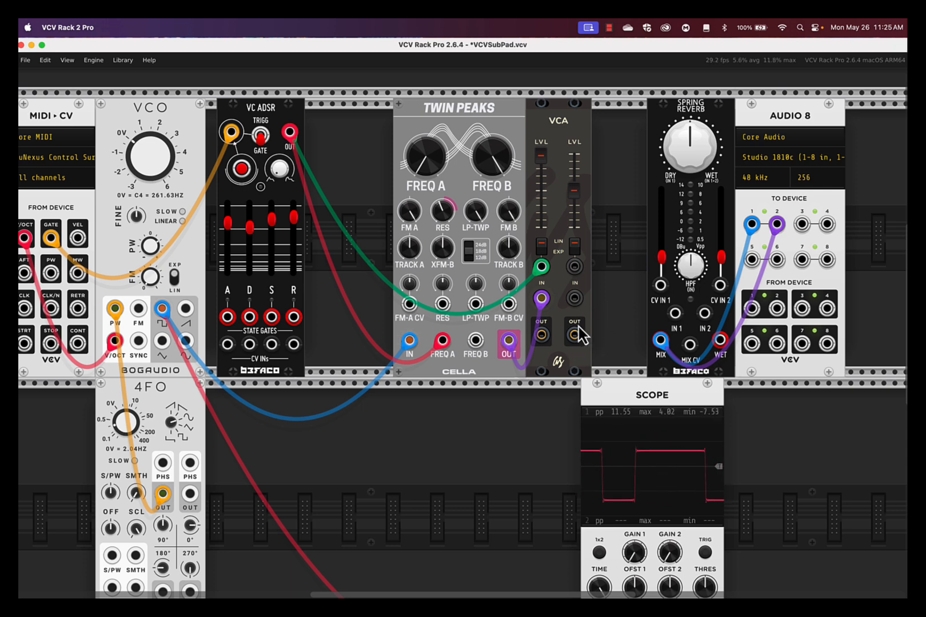
{"action": "left_click_drag", "start_coordinate": [541, 334], "coordinate": [682, 323]}
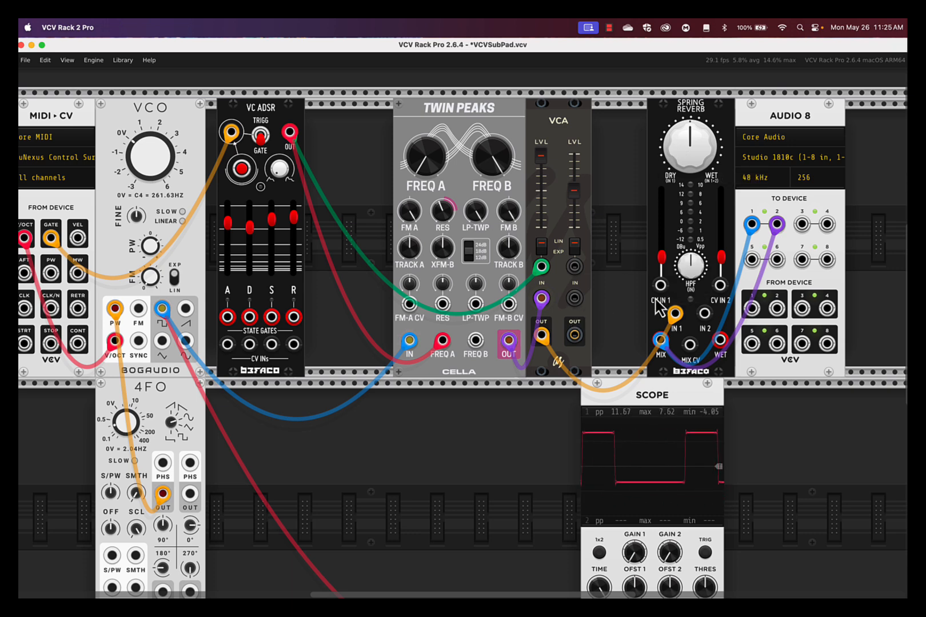
Raise the Spring Reverb's In 1 level to 71% and turn its Dry/Wet knob far toward wet.
{"action": "left_click_drag", "start_coordinate": [664, 259], "coordinate": [661, 210]}
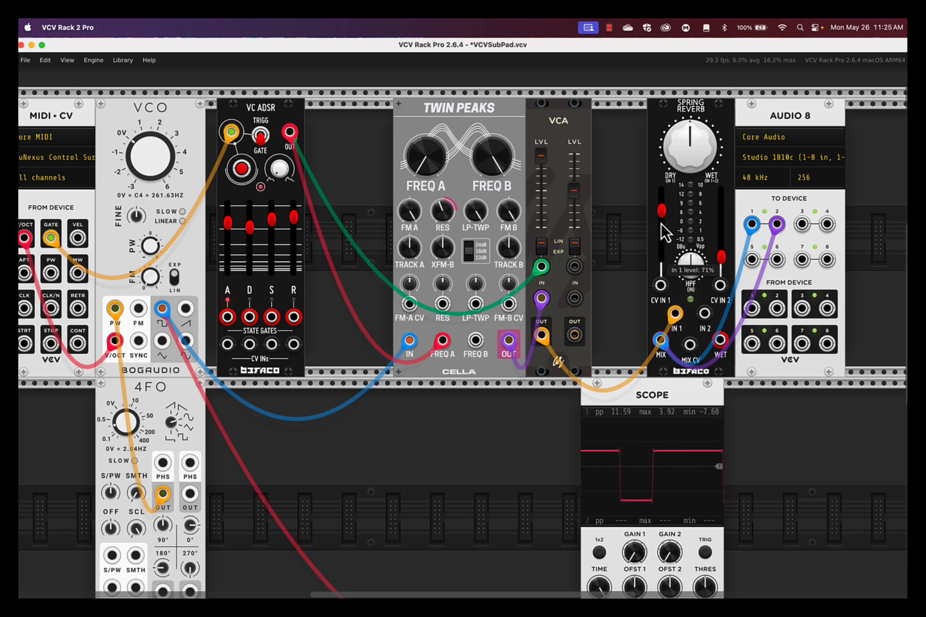
{"action": "left_click_drag", "start_coordinate": [692, 150], "coordinate": [692, 148]}
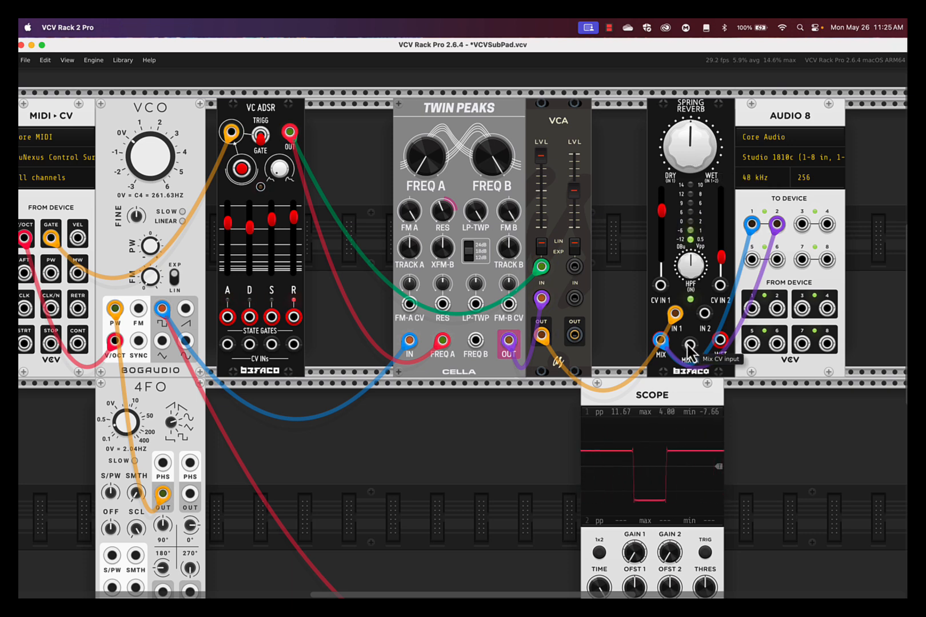
{"action": "left_click_drag", "start_coordinate": [692, 152], "coordinate": [463, 326]}
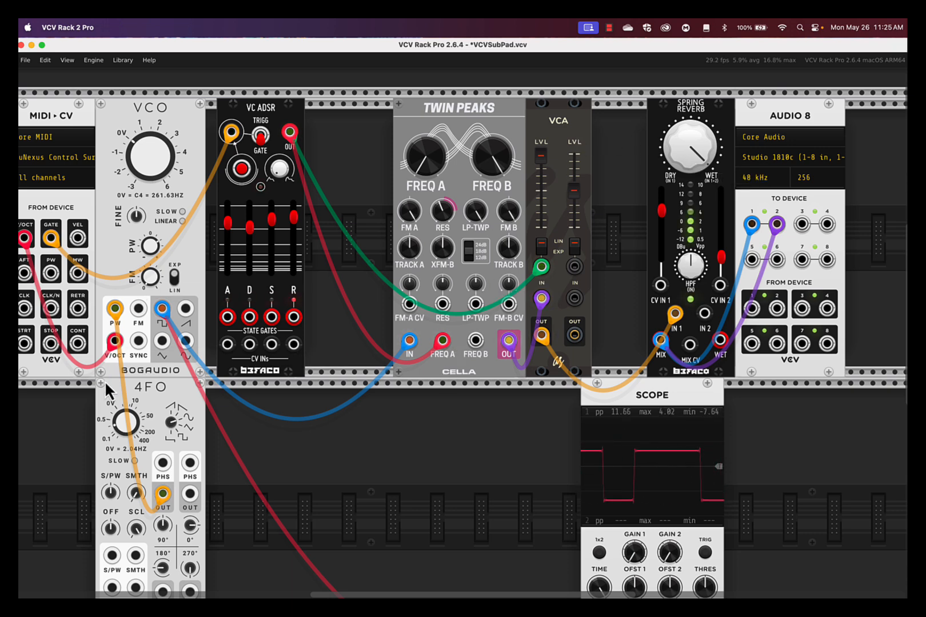
Patch the 4FO's phase 1 output into the Spring Reverb's Mix CV, ease Dry/Wet back to about two o'clock, and raise In 1 near maximum.
{"action": "left_click_drag", "start_coordinate": [127, 427], "coordinate": [127, 400]}
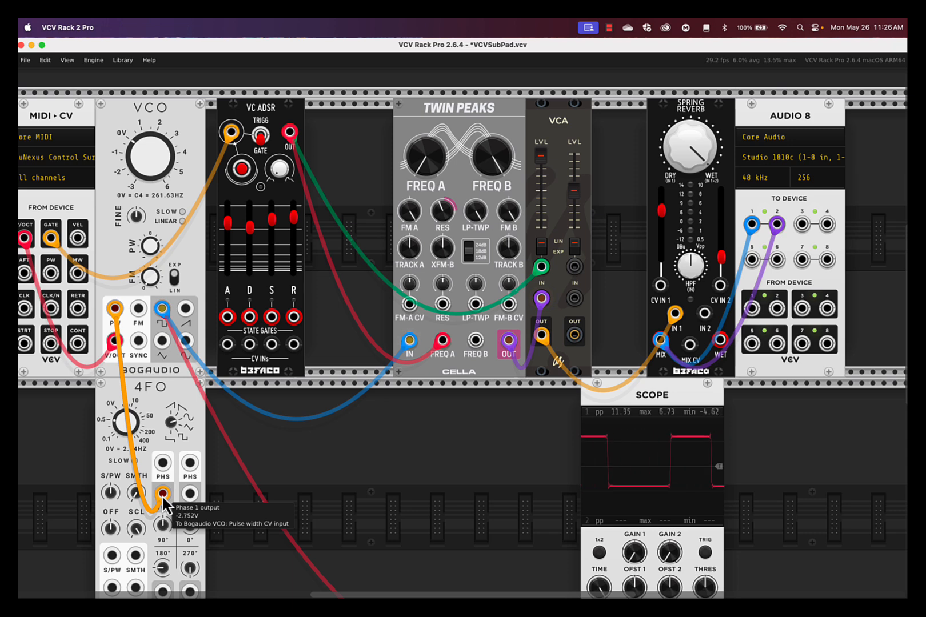
{"action": "left_click_drag", "start_coordinate": [162, 495], "coordinate": [690, 345]}
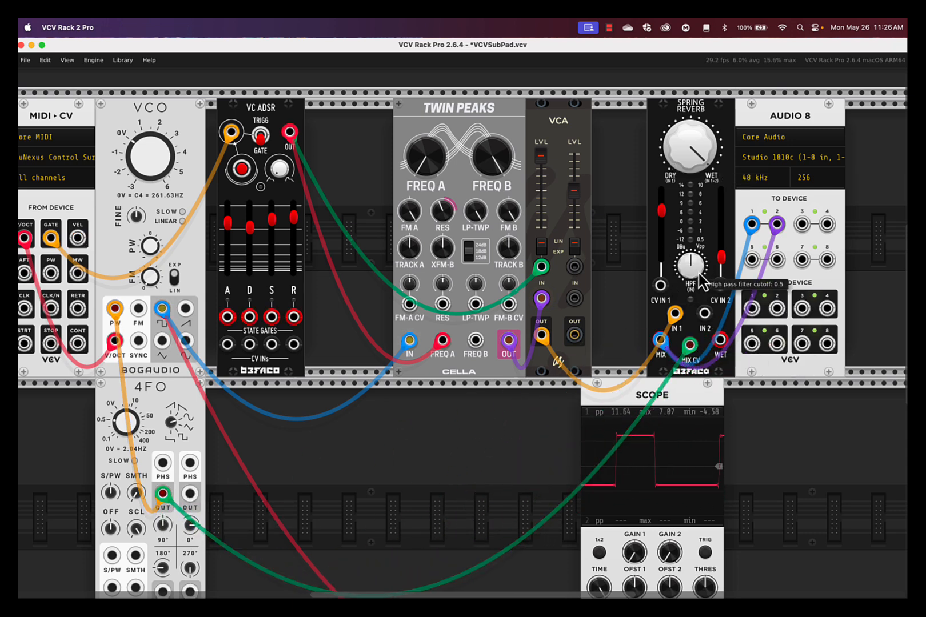
{"action": "mouse_move", "coordinate": [697, 163]}
{"action": "left_mouse_down"}
{"action": "mouse_move", "coordinate": [467, 336]}
{"action": "mouse_move", "coordinate": [693, 154]}
{"action": "left_mouse_up"}
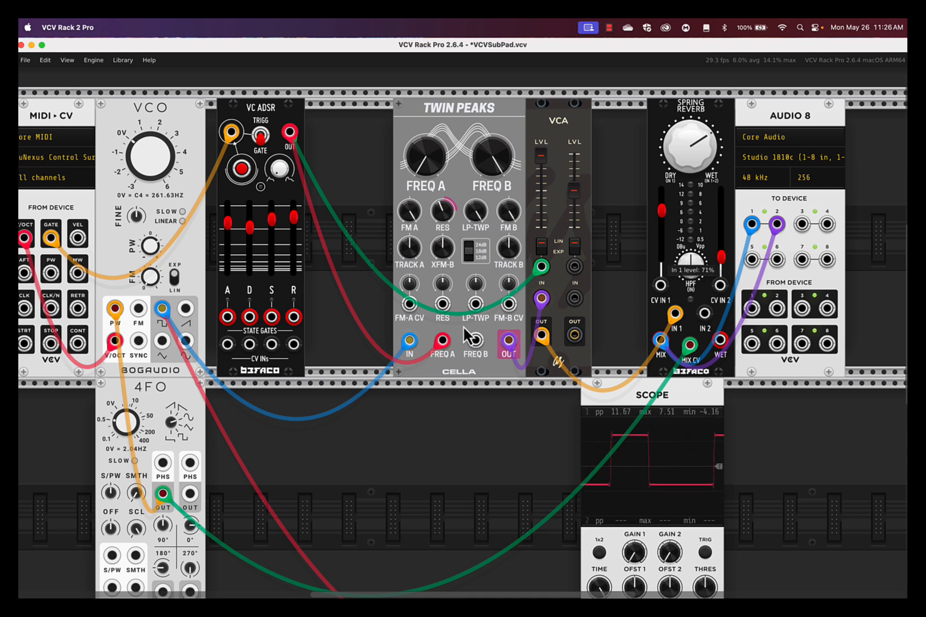
{"action": "left_click_drag", "start_coordinate": [665, 224], "coordinate": [665, 226]}
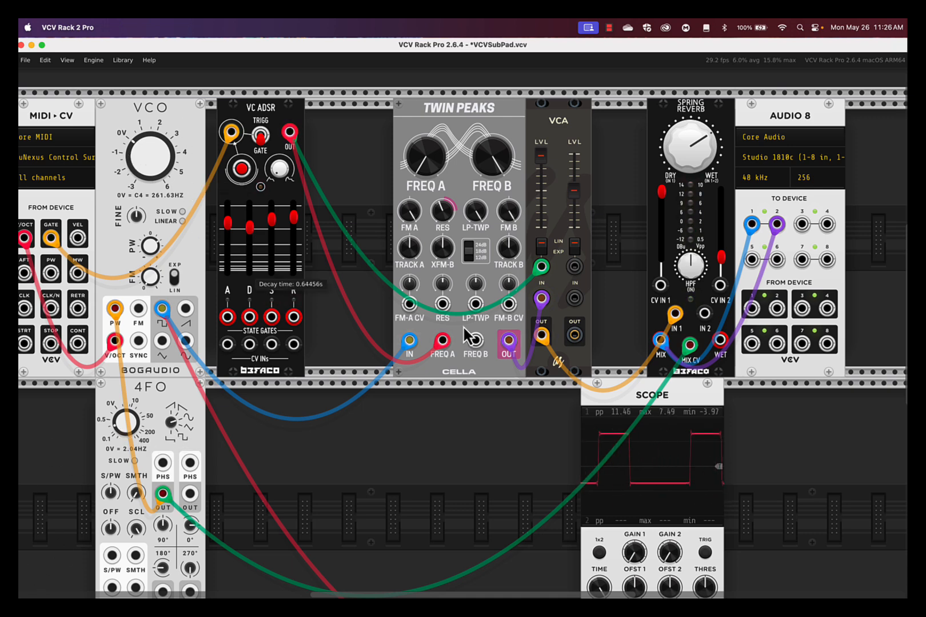
Lower the VC ADSR's decay to near minimum, raise its sustain to near maximum, and try an envelope shape of about 0.39.
{"action": "left_click_drag", "start_coordinate": [250, 234], "coordinate": [250, 269]}
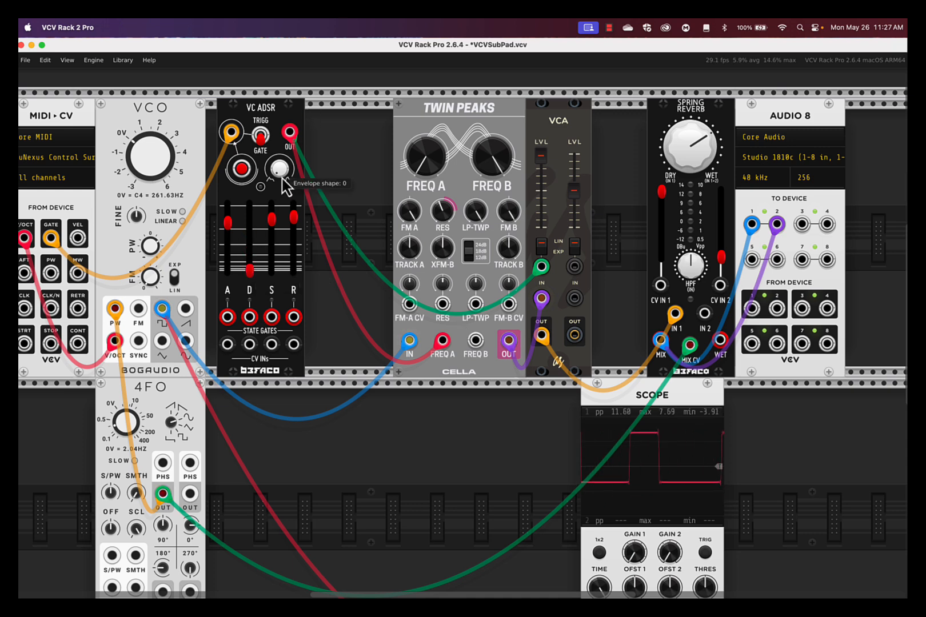
{"action": "left_click_drag", "start_coordinate": [276, 226], "coordinate": [276, 200]}
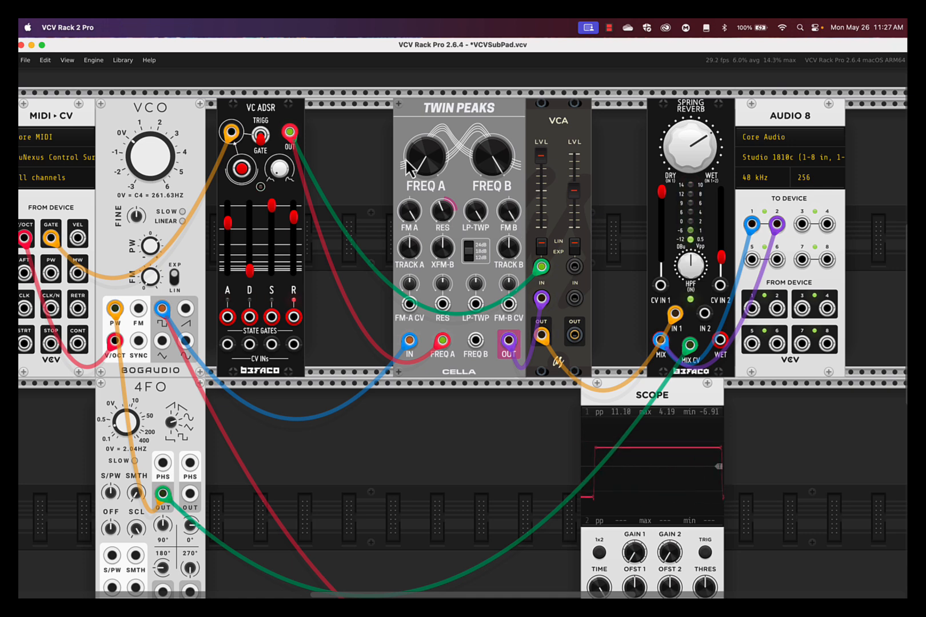
{"action": "mouse_move", "coordinate": [279, 173]}
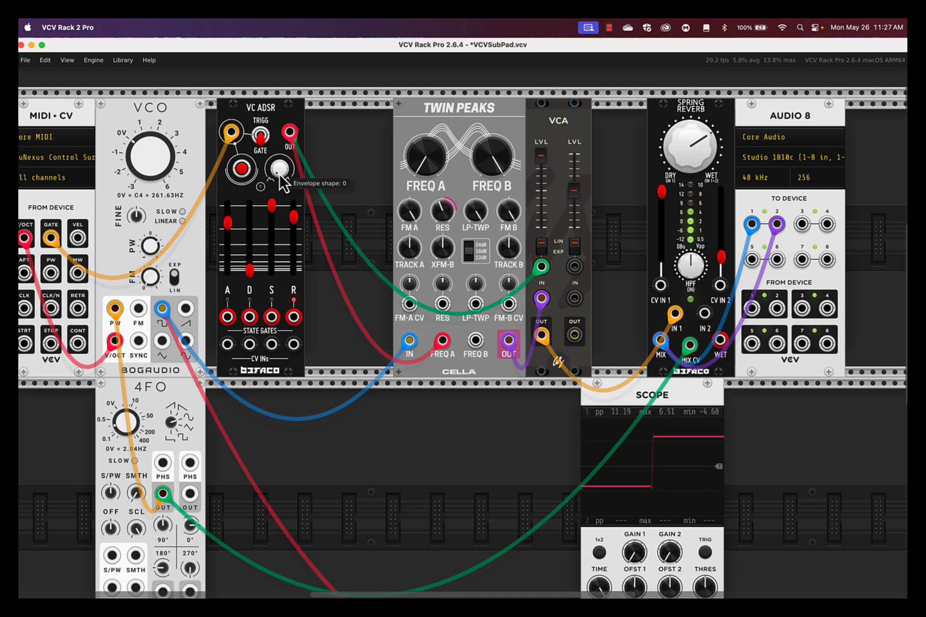
{"action": "mouse_move", "coordinate": [279, 169]}
{"action": "left_mouse_down"}
{"action": "mouse_move", "coordinate": [463, 326]}
{"action": "mouse_move", "coordinate": [280, 176]}
{"action": "left_mouse_up"}
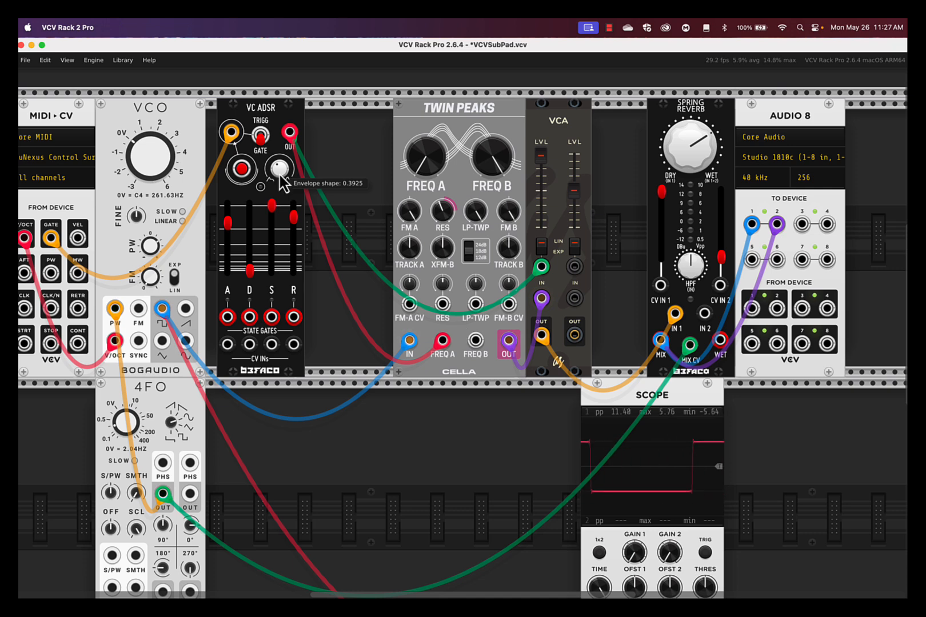
{"action": "mouse_move", "coordinate": [280, 177]}
{"action": "left_mouse_down"}
{"action": "mouse_move", "coordinate": [462, 325]}
{"action": "mouse_move", "coordinate": [281, 178]}
{"action": "left_mouse_up"}
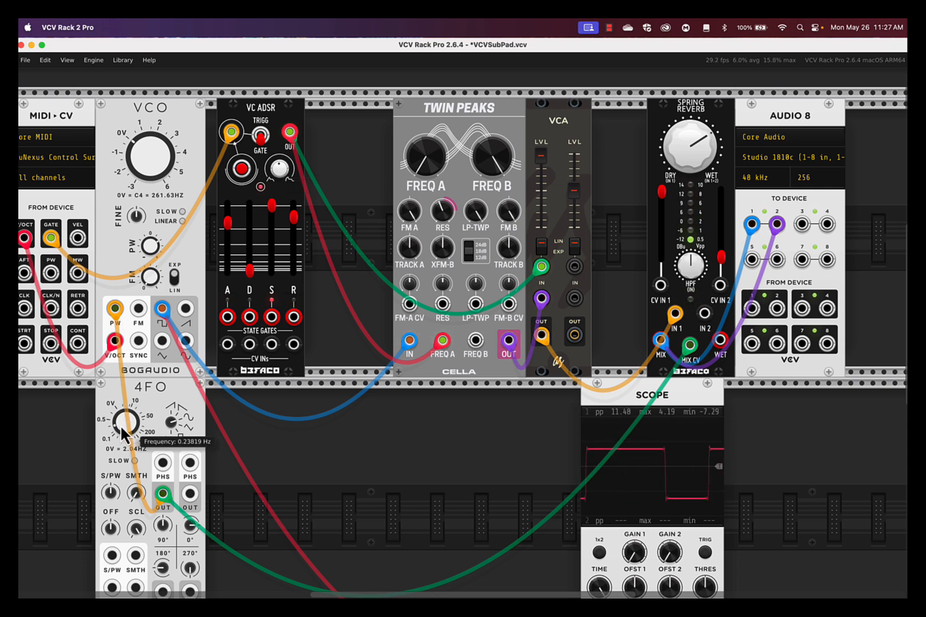
Set the 4FO's frequency to about 0.56 Hz.
{"action": "mouse_move", "coordinate": [119, 425]}
{"action": "left_mouse_down"}
{"action": "mouse_move", "coordinate": [462, 326]}
{"action": "mouse_move", "coordinate": [120, 428]}
{"action": "left_mouse_up"}
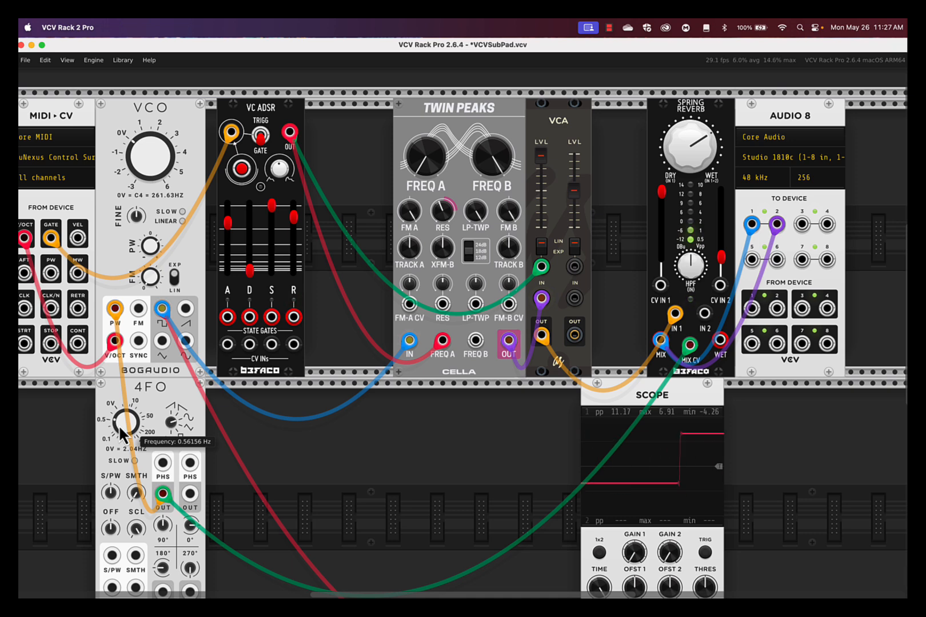
Raise the VC ADSR's decay to match the attack slider, lower sustain to 69.4%, and set the VCO's pulse width to about 63.8%.
{"action": "left_click_drag", "start_coordinate": [250, 270], "coordinate": [249, 227]}
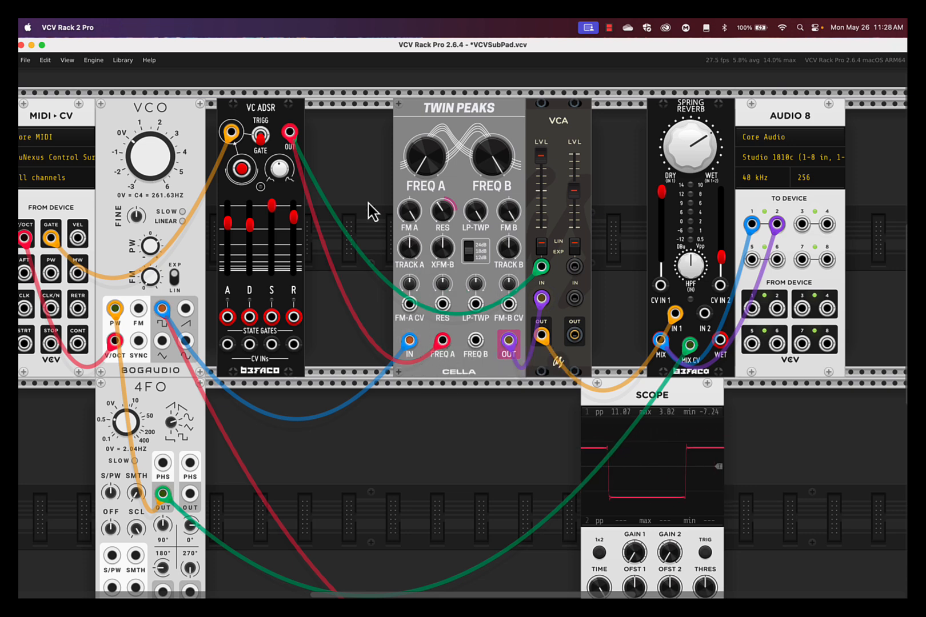
{"action": "mouse_move", "coordinate": [271, 209]}
{"action": "left_mouse_down"}
{"action": "mouse_move", "coordinate": [271, 244]}
{"action": "mouse_move", "coordinate": [271, 229]}
{"action": "left_mouse_up"}
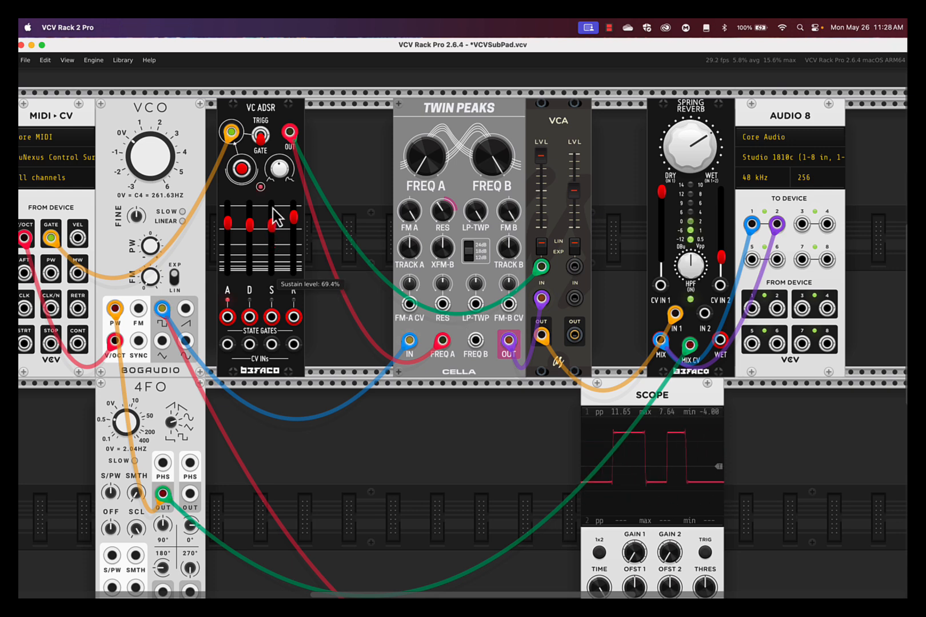
{"action": "left_click_drag", "start_coordinate": [153, 247], "coordinate": [151, 257]}
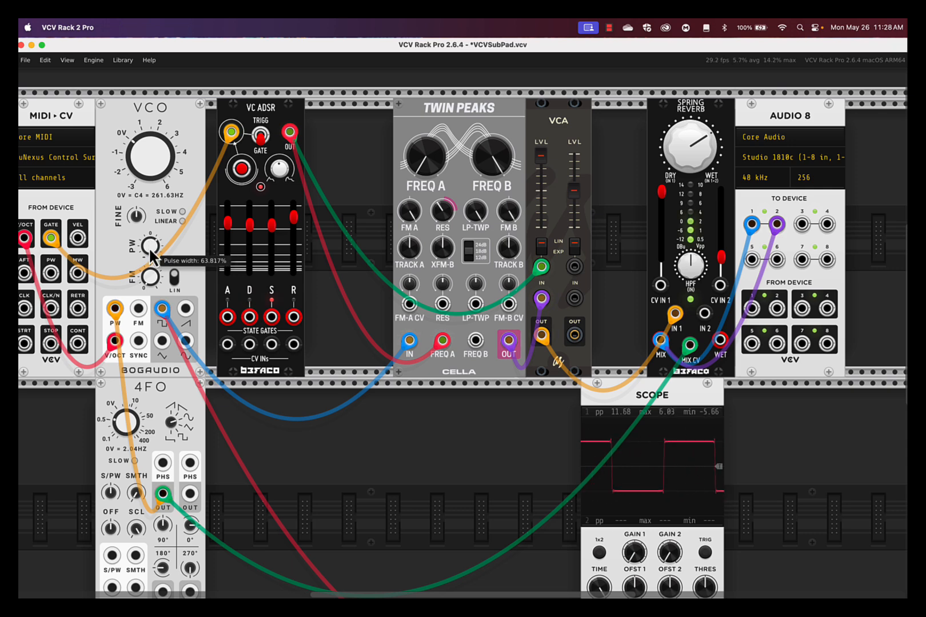